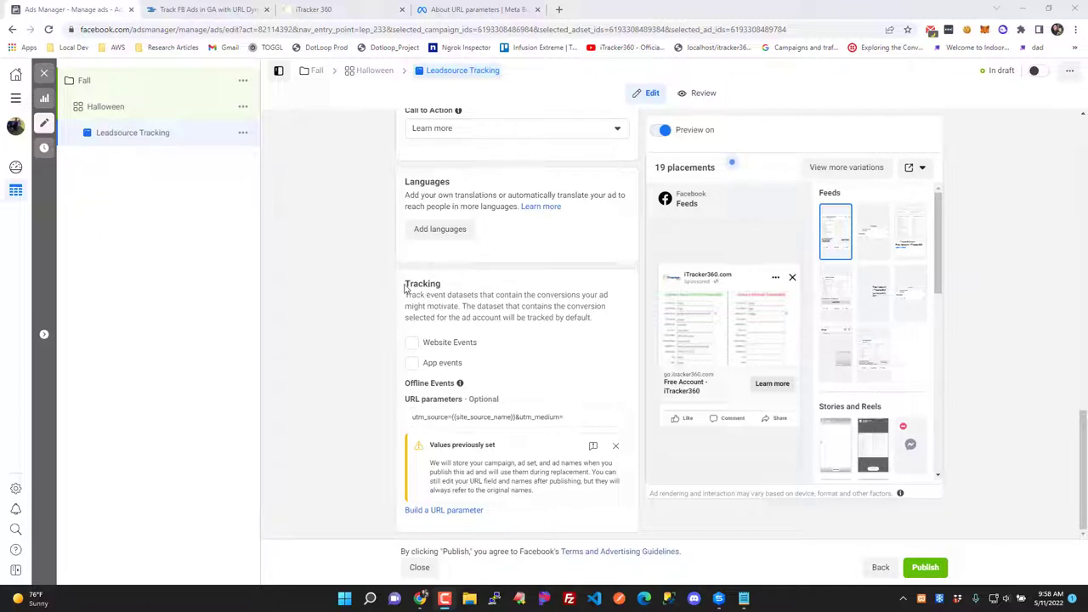
Review the ad's Tracking section, its URL parameters and website destination, and the notice about previously set values.
left_click_drag(404, 283, 463, 294)
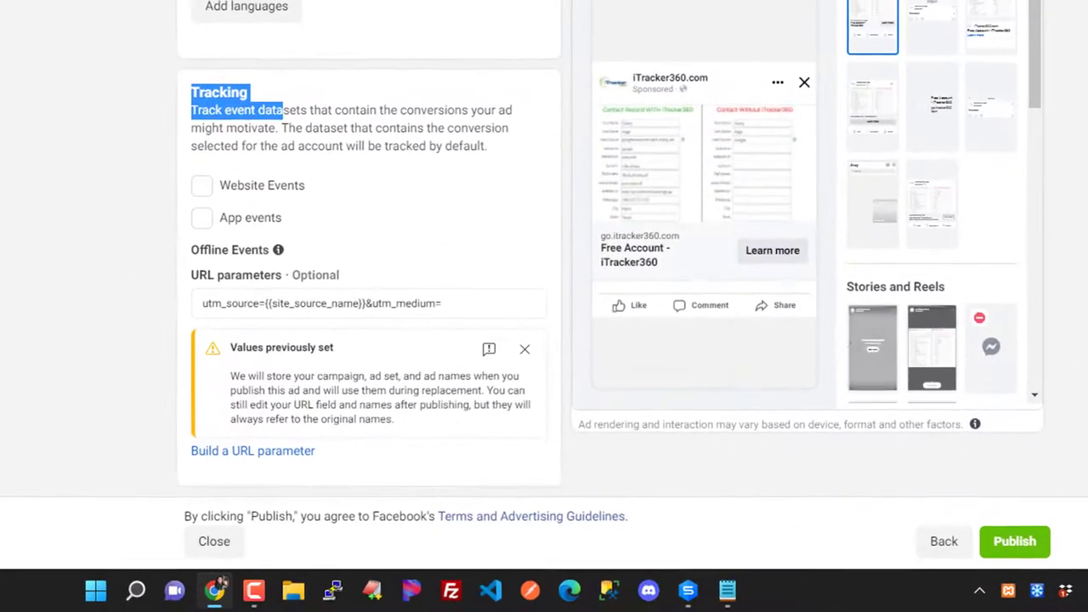
scroll(420, 339, "up", 3)
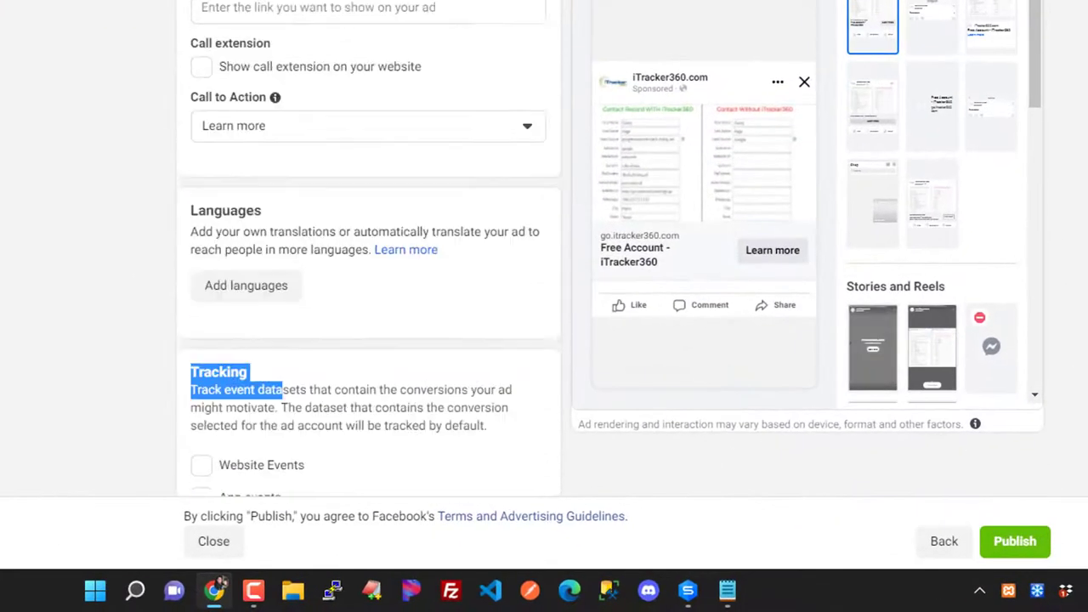
scroll(369, 255, "up", 4)
scroll(711, 309, "down", 1)
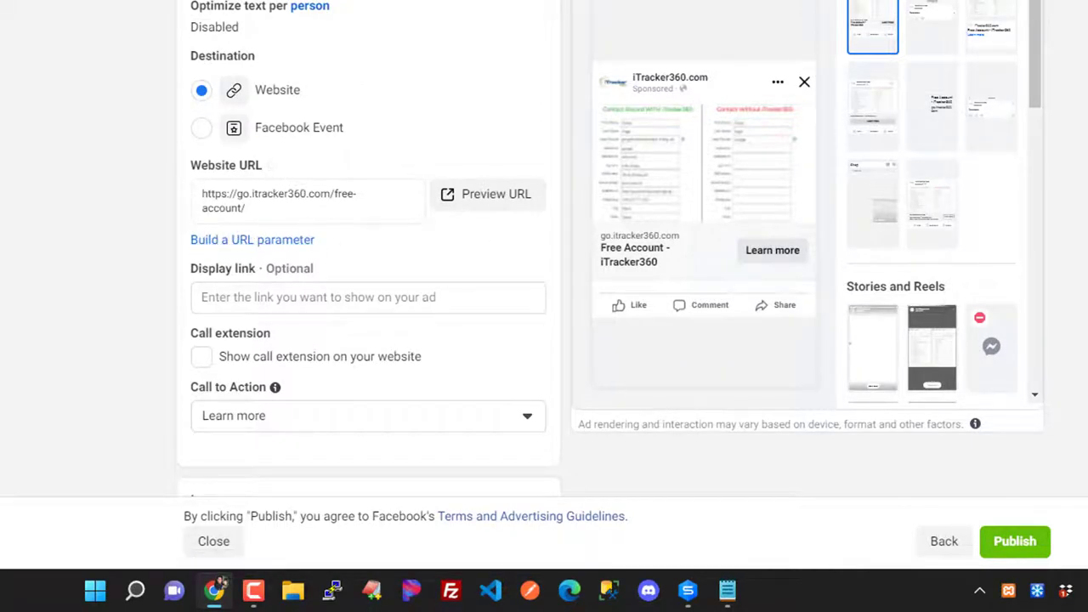
scroll(473, 192, "down", 7)
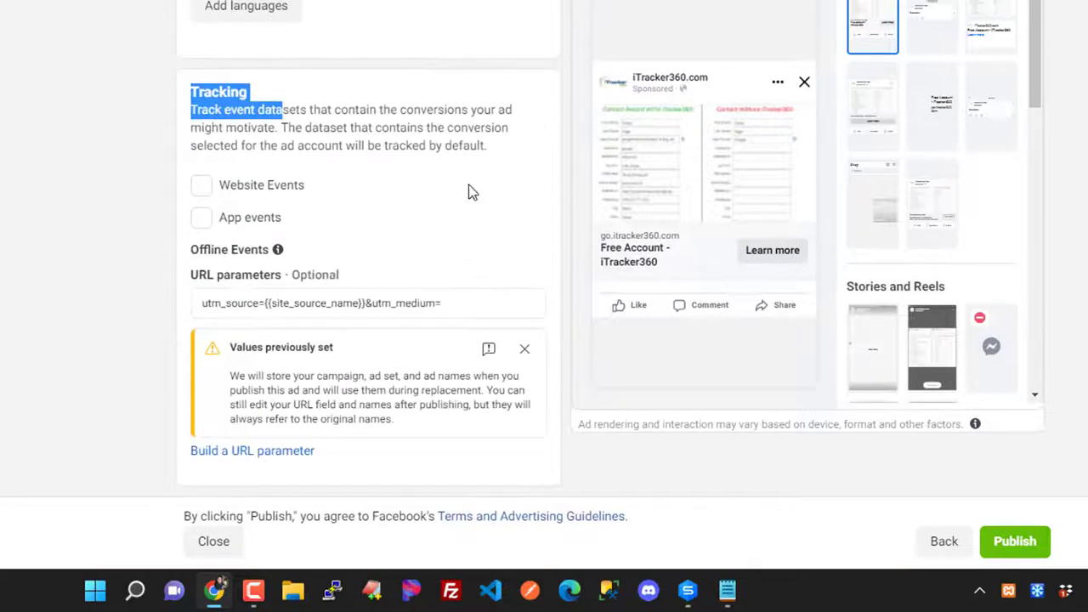
left_click(296, 301)
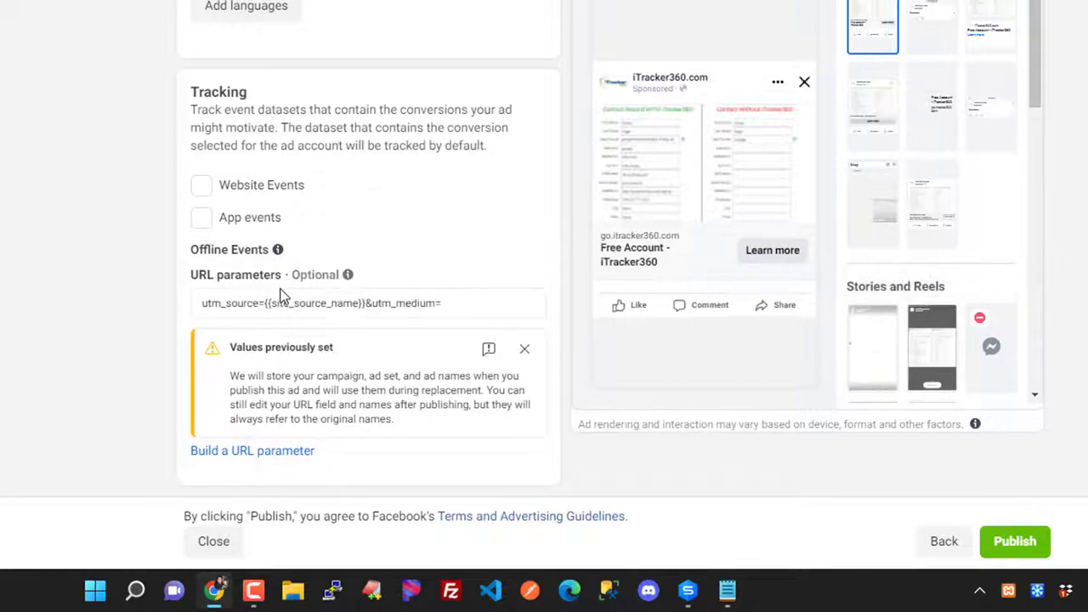
left_click_drag(227, 349, 371, 407)
left_click(267, 361)
left_click_drag(230, 376, 480, 432)
left_click(288, 289)
Open the URL parameter builder, examine the UTM keys and dynamic values in the parameter preview, and apply the existing parameters.
left_click(242, 452)
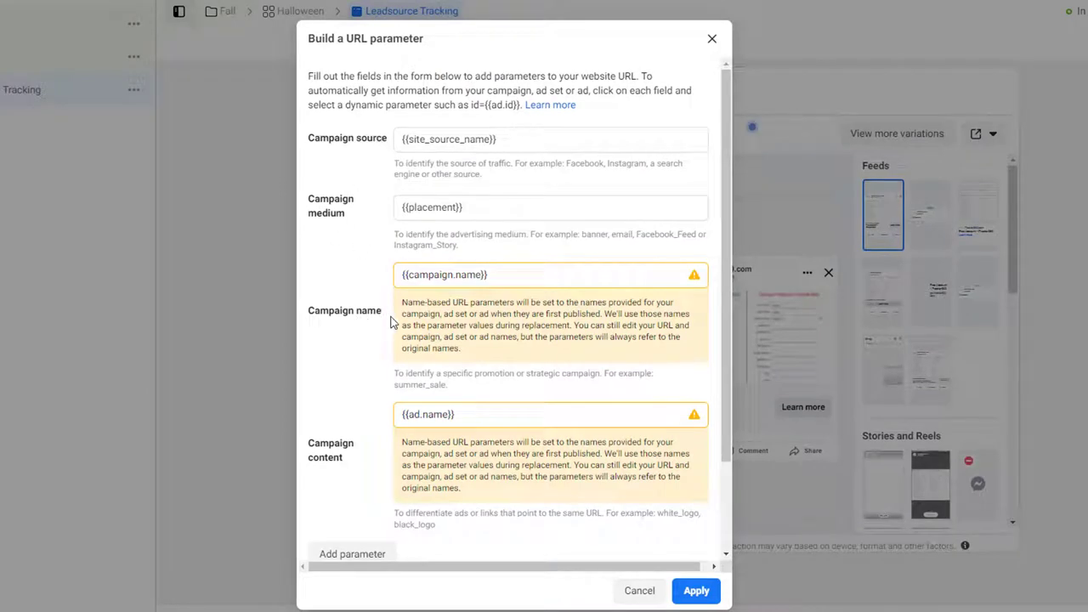
left_click_drag(723, 387, 603, 521)
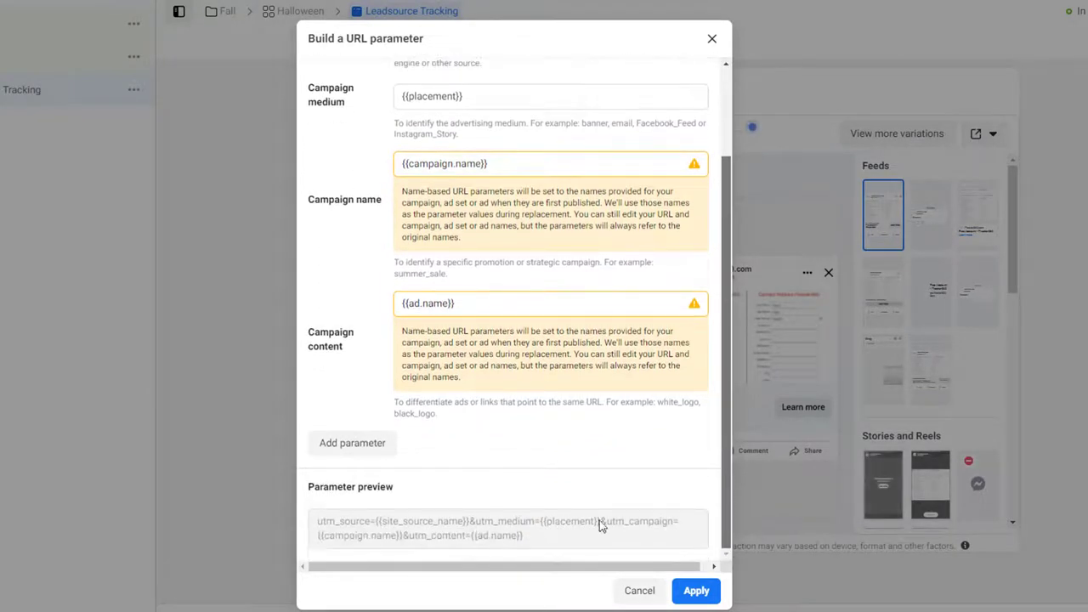
left_click_drag(277, 525, 277, 525)
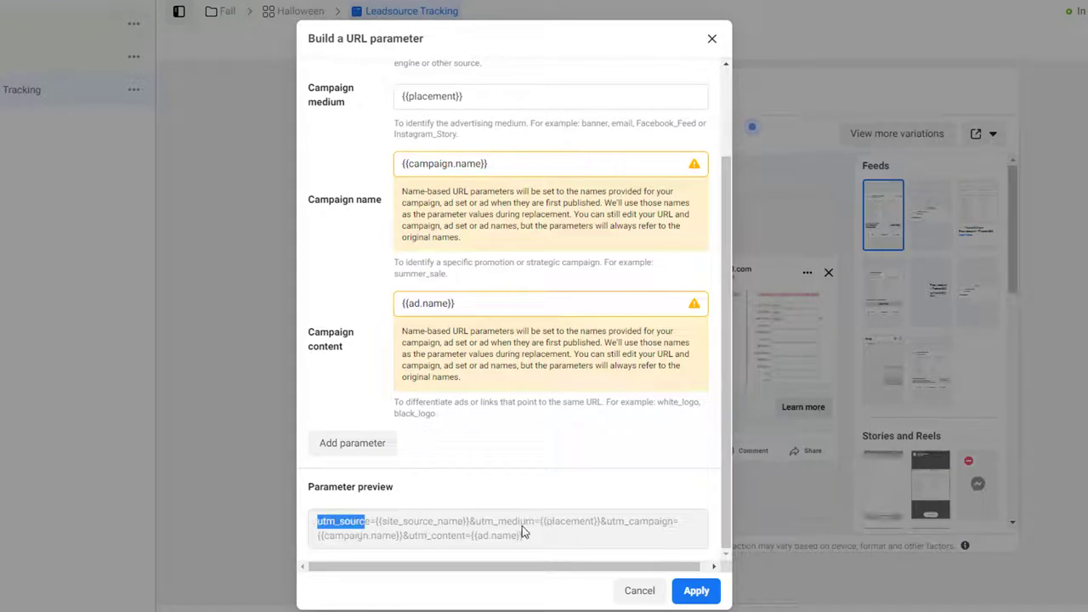
left_click_drag(519, 522, 476, 522)
left_click_drag(668, 522, 607, 521)
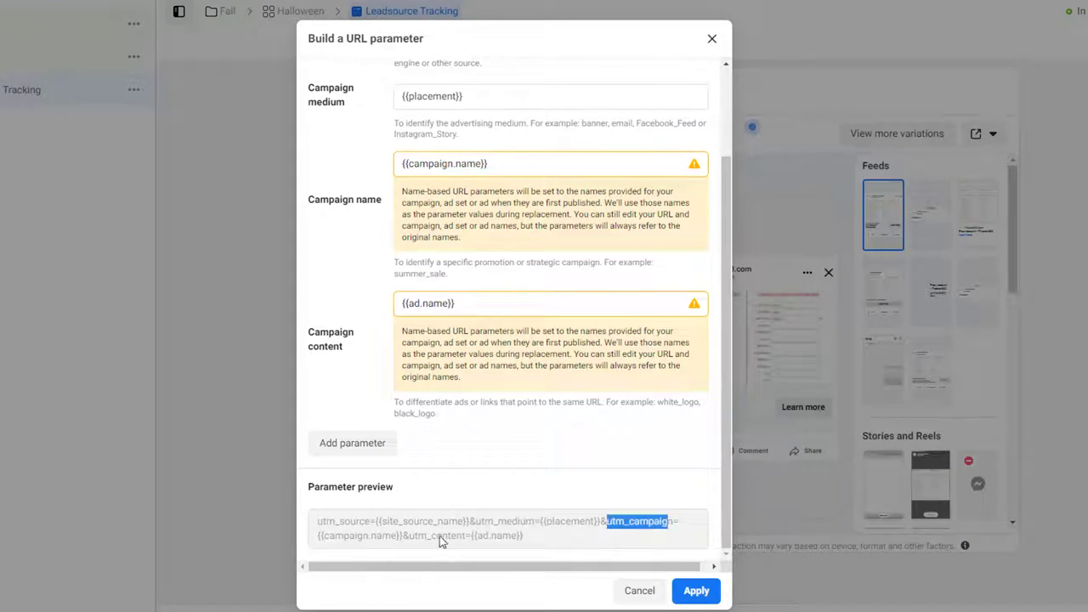
left_click_drag(414, 536, 465, 536)
left_click(549, 544)
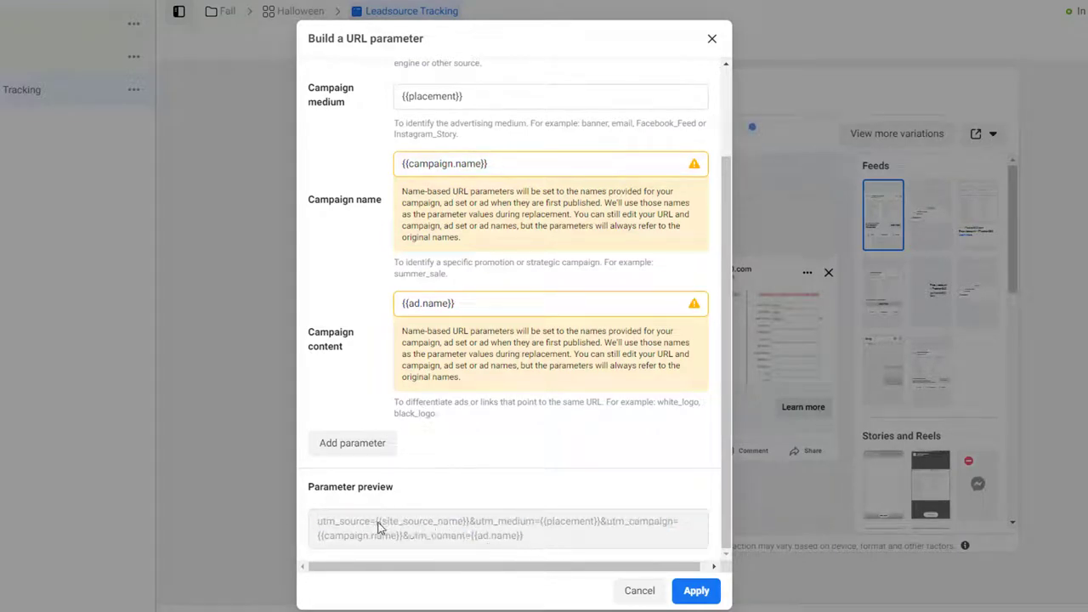
left_click_drag(374, 523, 470, 526)
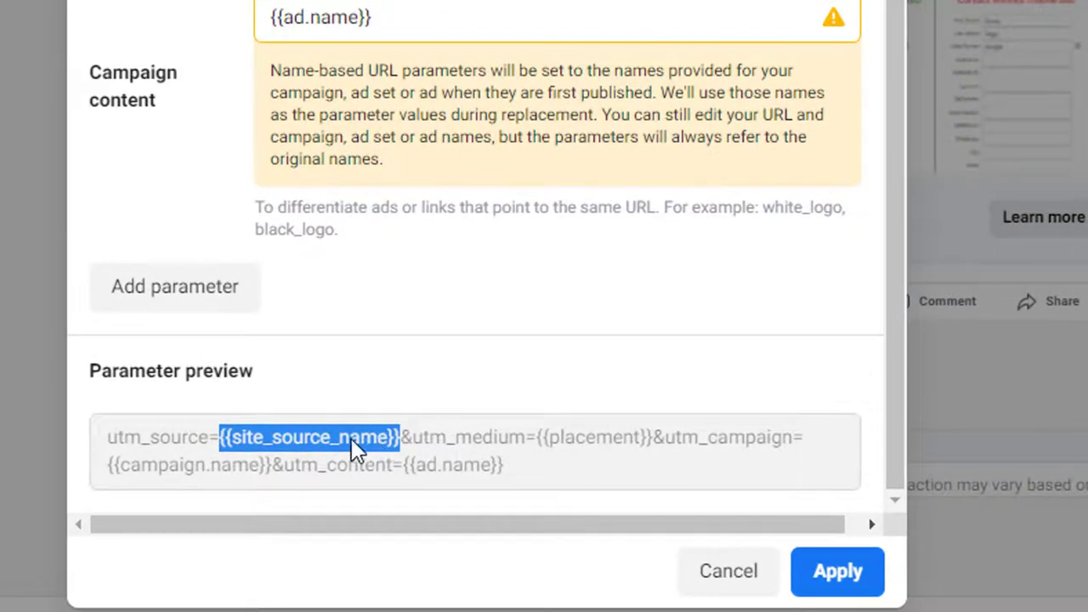
left_click_drag(355, 448, 393, 442)
left_click(427, 446)
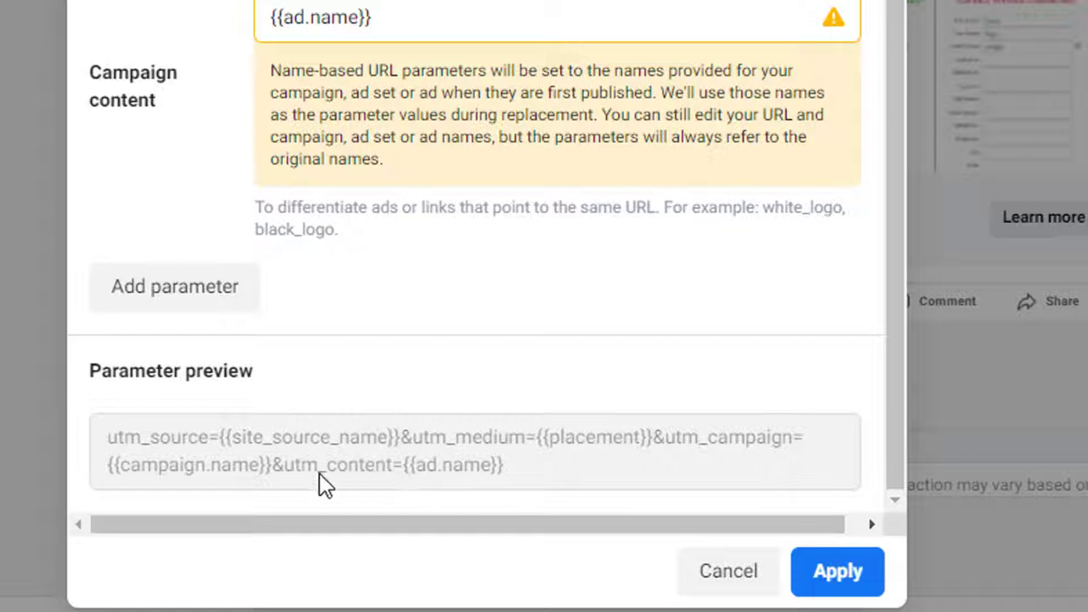
left_click_drag(405, 466, 529, 478)
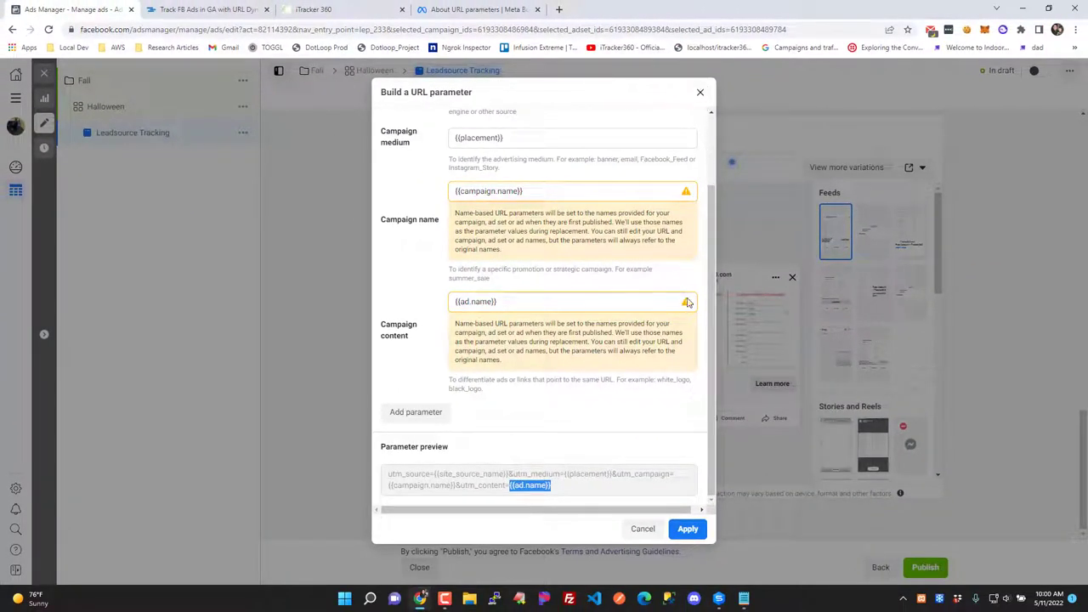
left_click(687, 528)
Reopen the URL parameter builder and set Campaign source to {{adset.name}} and Campaign medium to {{placement}}.
left_click_drag(430, 443, 501, 446)
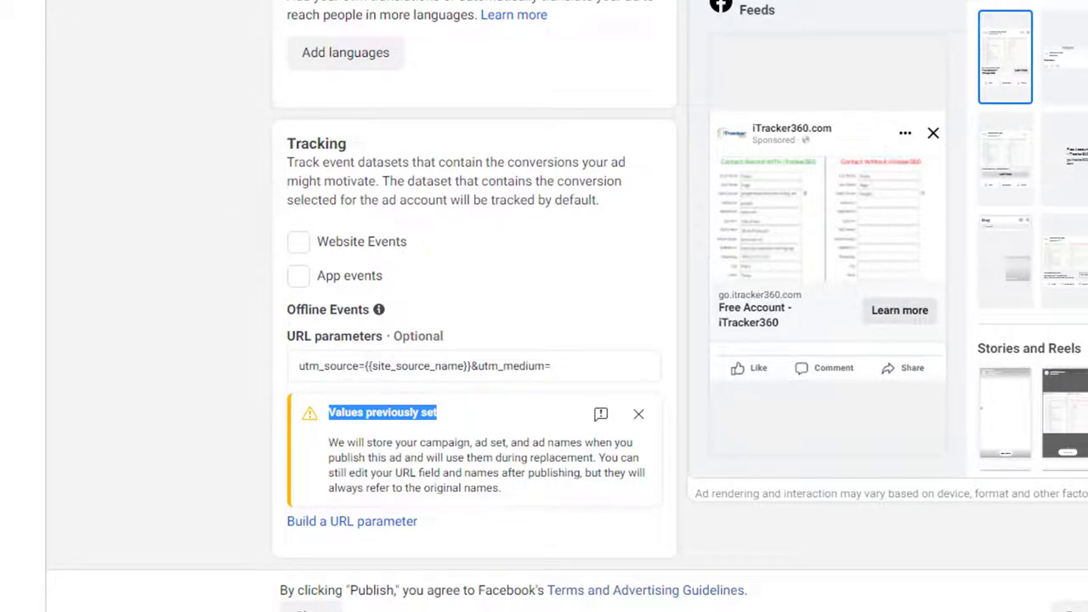
left_click(352, 521)
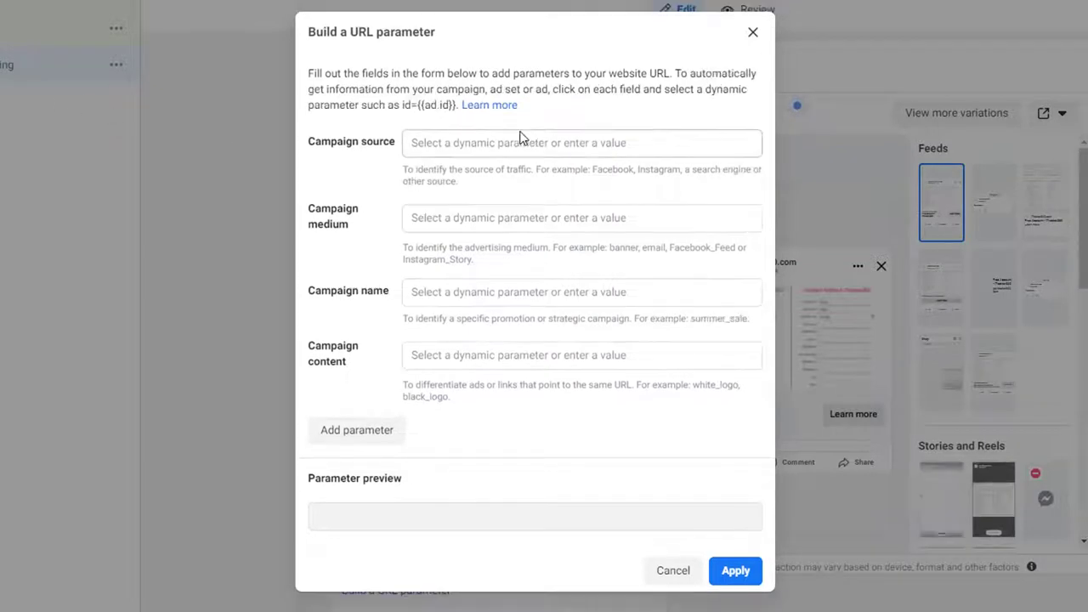
left_click(520, 136)
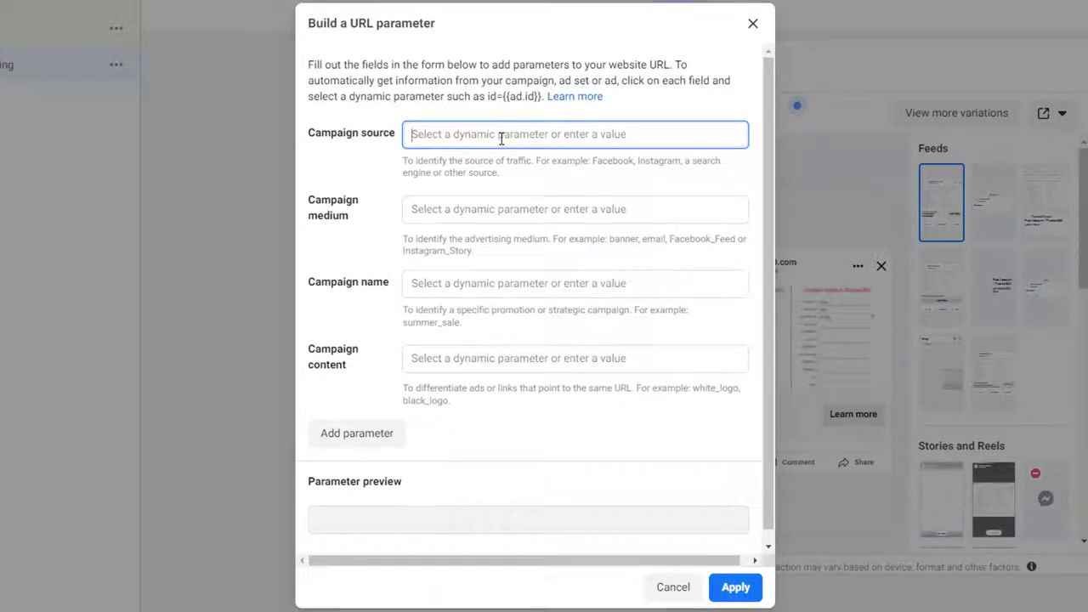
type("{{")
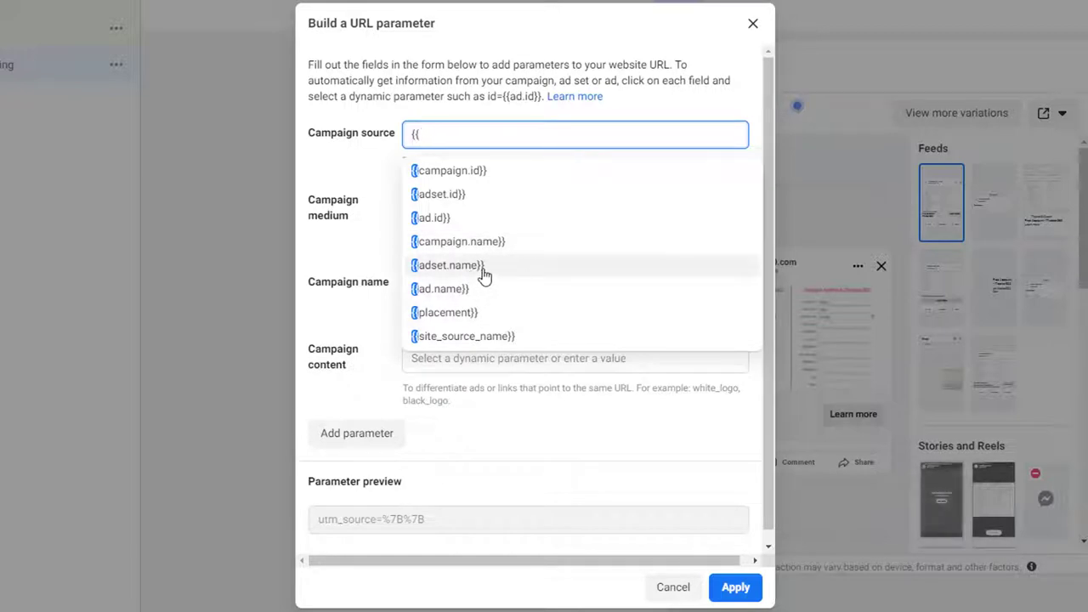
left_click(473, 266)
left_click(532, 272)
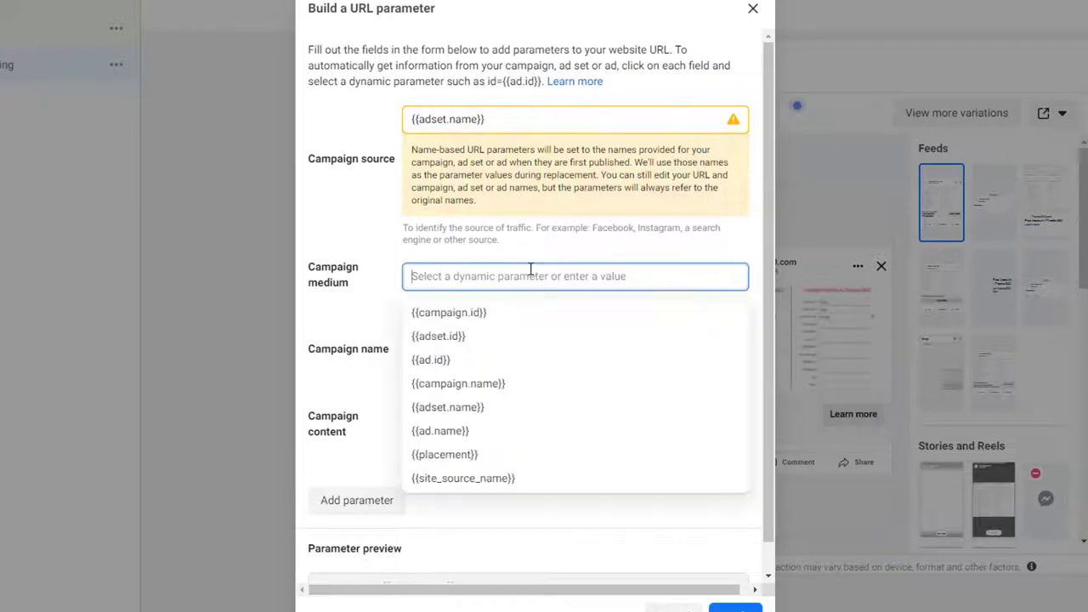
left_click(483, 460)
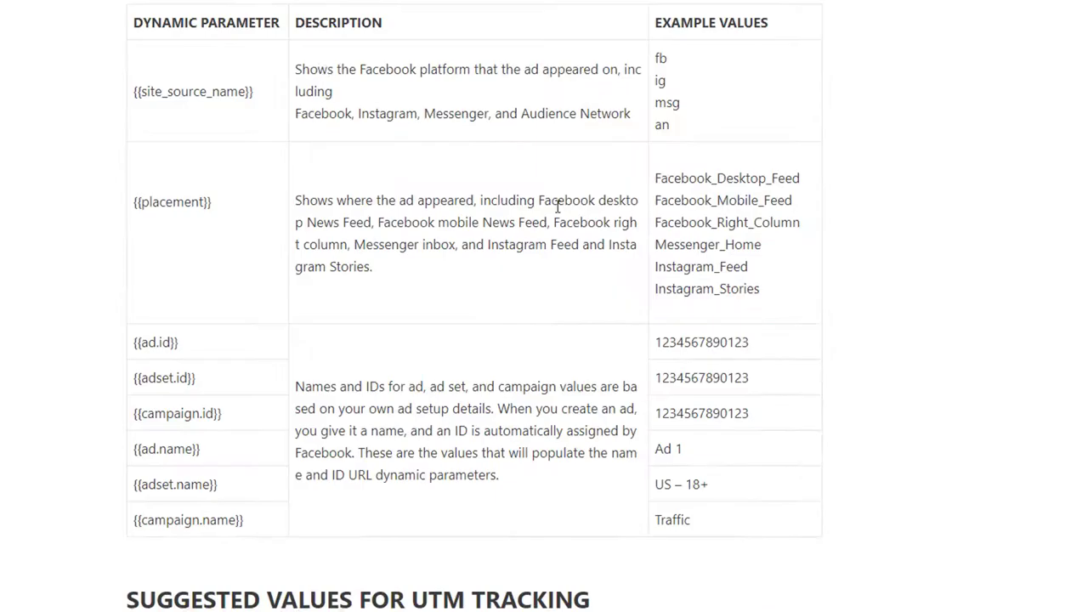
Examine the example values for {{placement}} and {{site_source_name}} in the article's dynamic parameter table.
left_click_drag(659, 176, 805, 195)
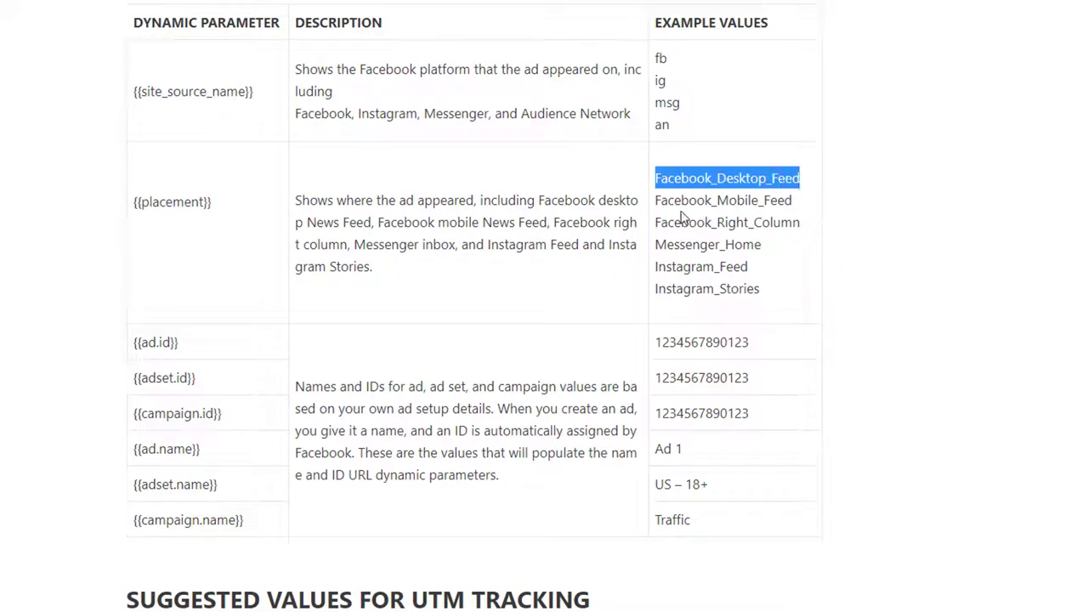
left_click_drag(657, 208, 797, 217)
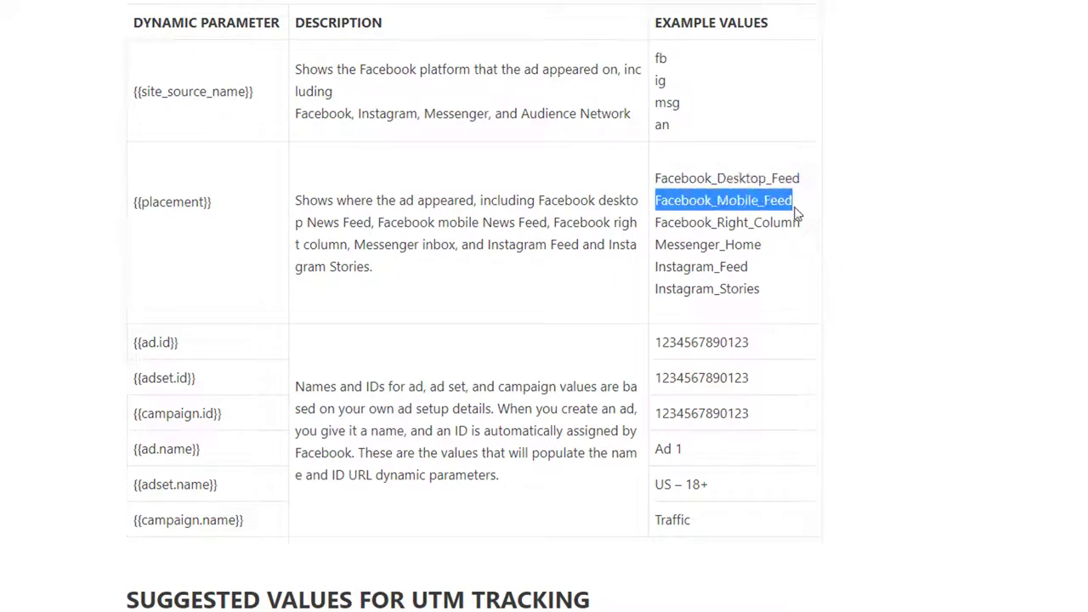
left_click_drag(686, 223, 706, 246)
left_click(695, 238)
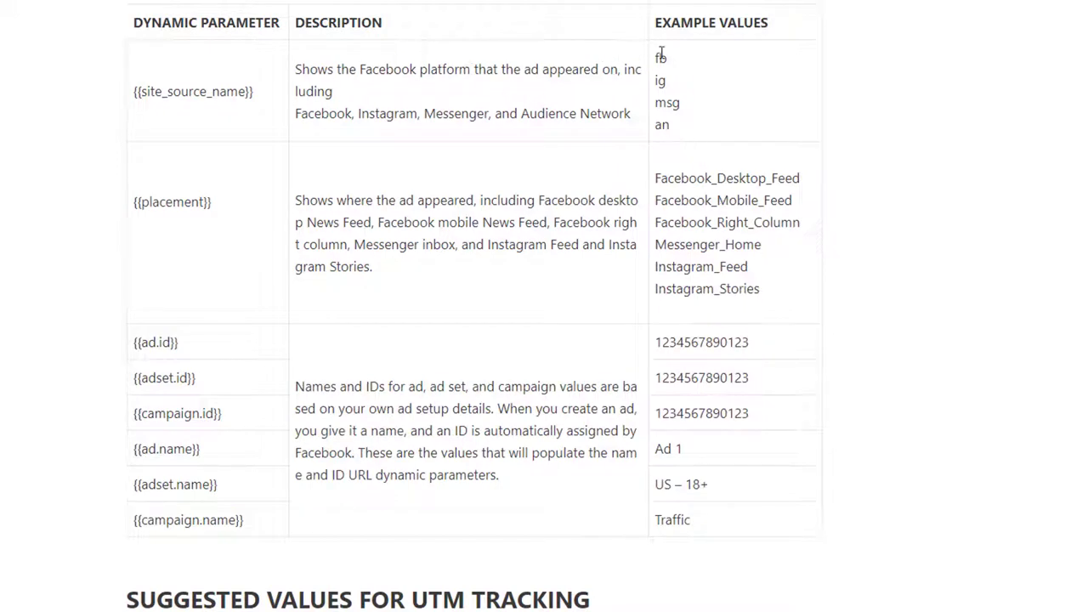
left_click_drag(659, 49, 656, 82)
left_click(662, 82)
double_click(669, 105)
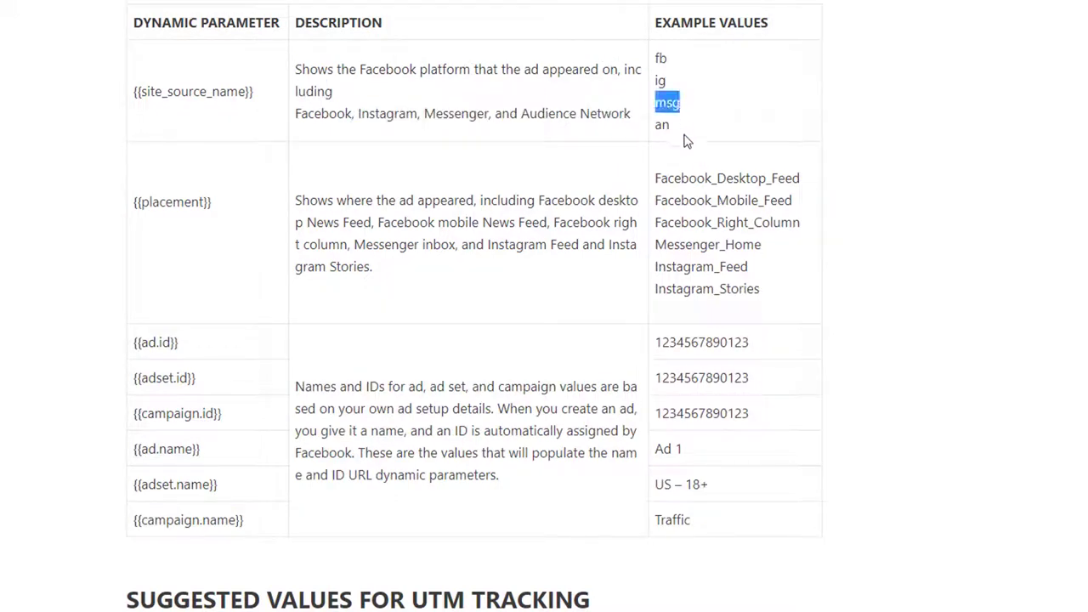
left_click(499, 158)
triple_click(238, 98)
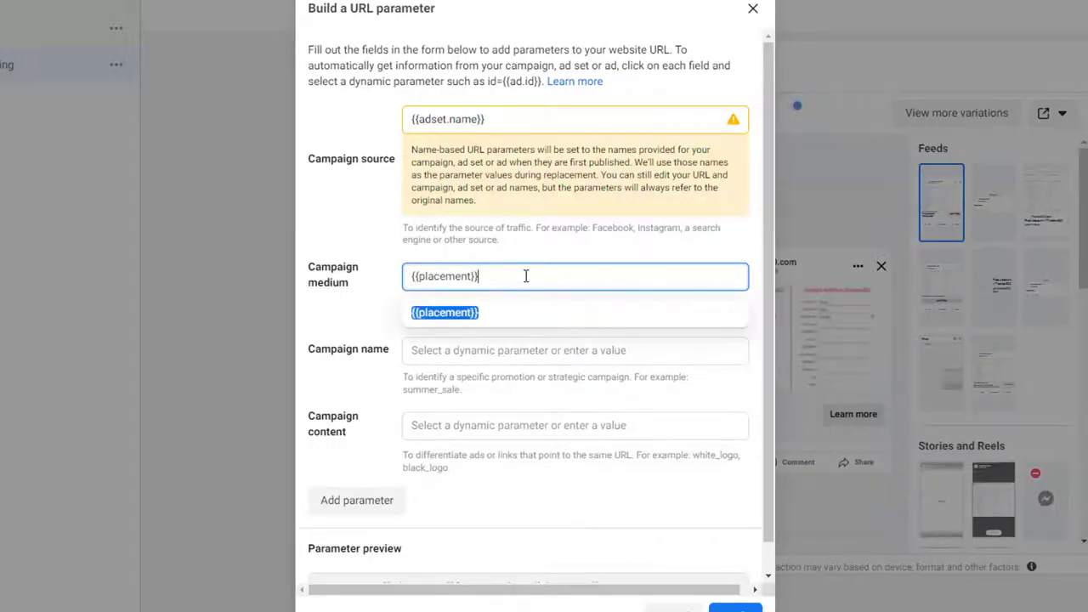
Back in the URL parameter builder, replace the Campaign medium value with {{site_source_name}}.
key("Home")
key("Delete")
key("Delete")
key("Delete")
key("Delete")
key("Delete")
key("Delete")
key("Delete")
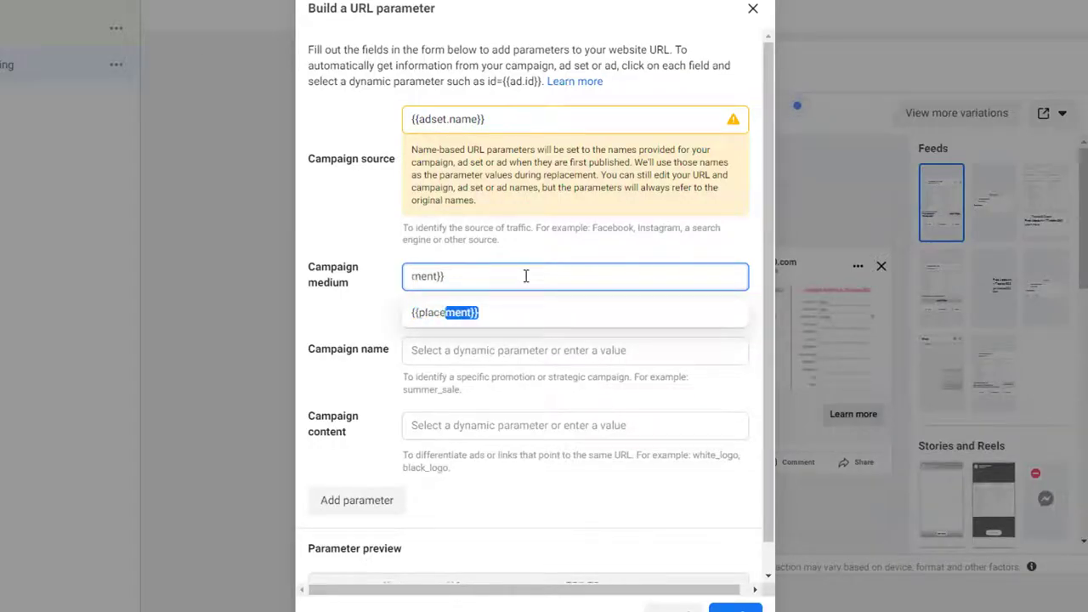
key("Delete")
key("Delete")
key("Delete")
key("Delete")
key("Delete")
key("Delete")
type("{{site")
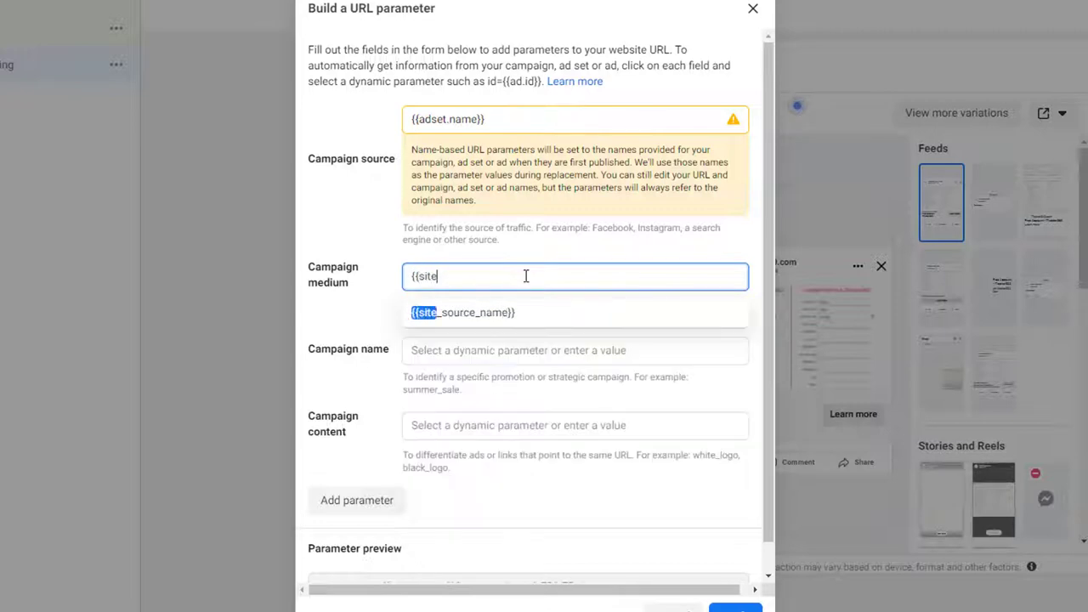
left_click(490, 312)
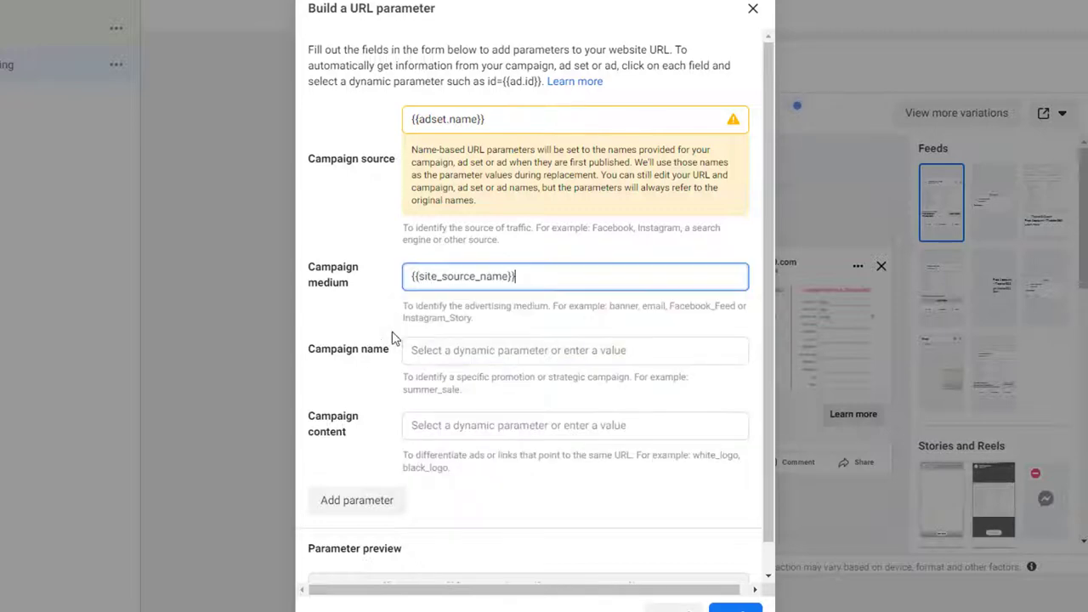
Set Campaign name to {{campaign.name}} and Campaign content to {{ad.name}}.
left_click(496, 356)
type("{{camp")
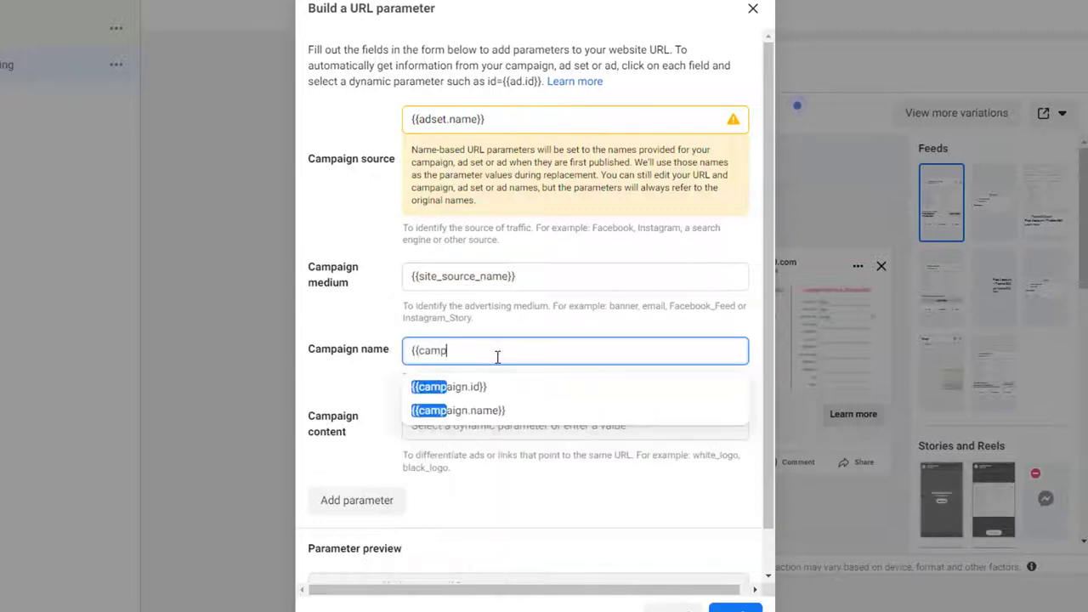
left_click(514, 415)
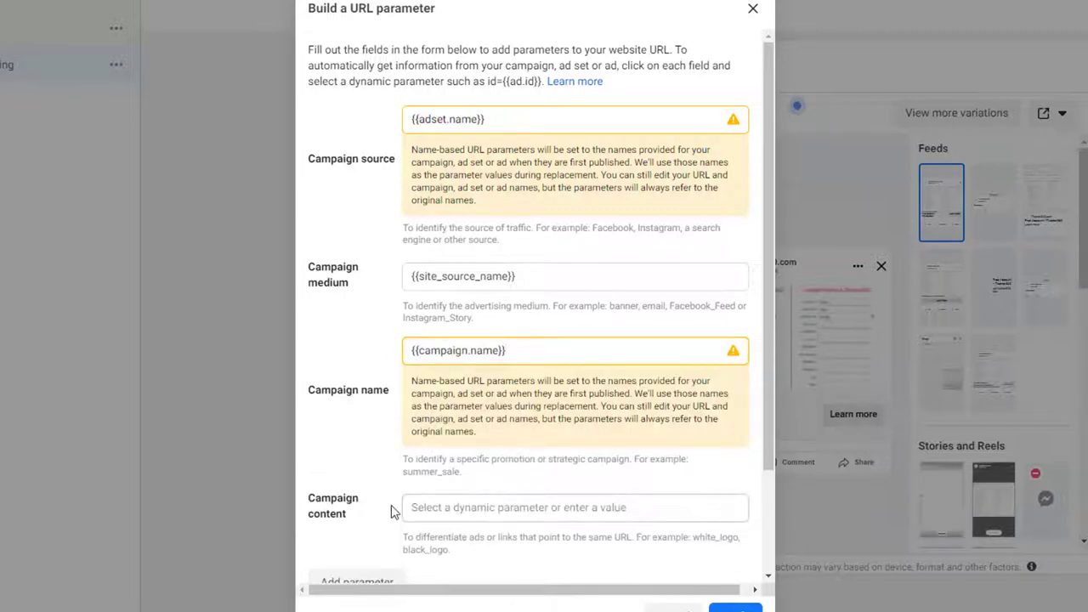
left_click(525, 507)
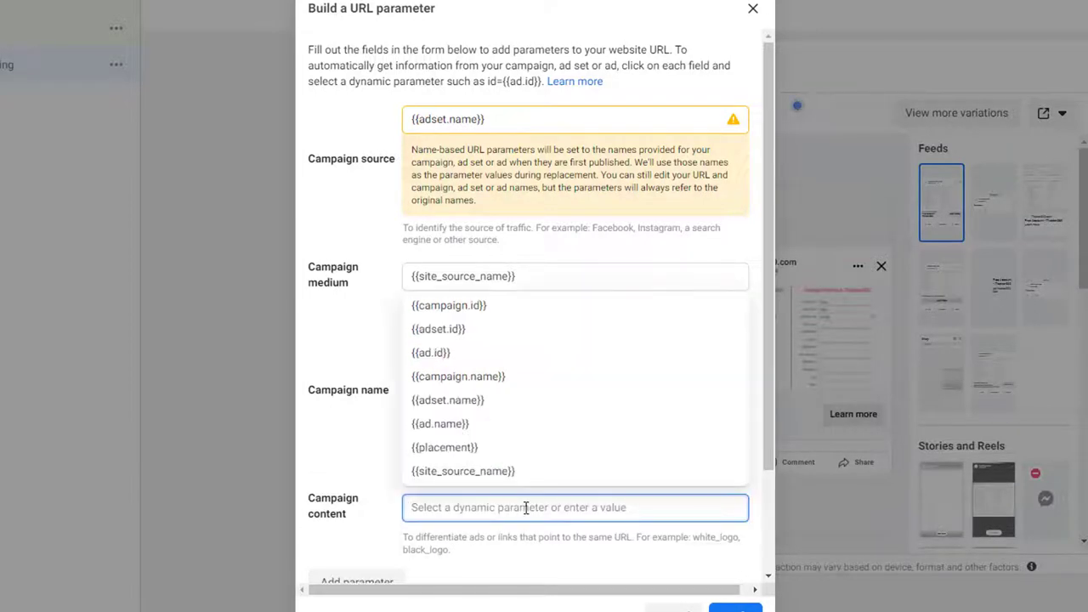
type("{{ad.")
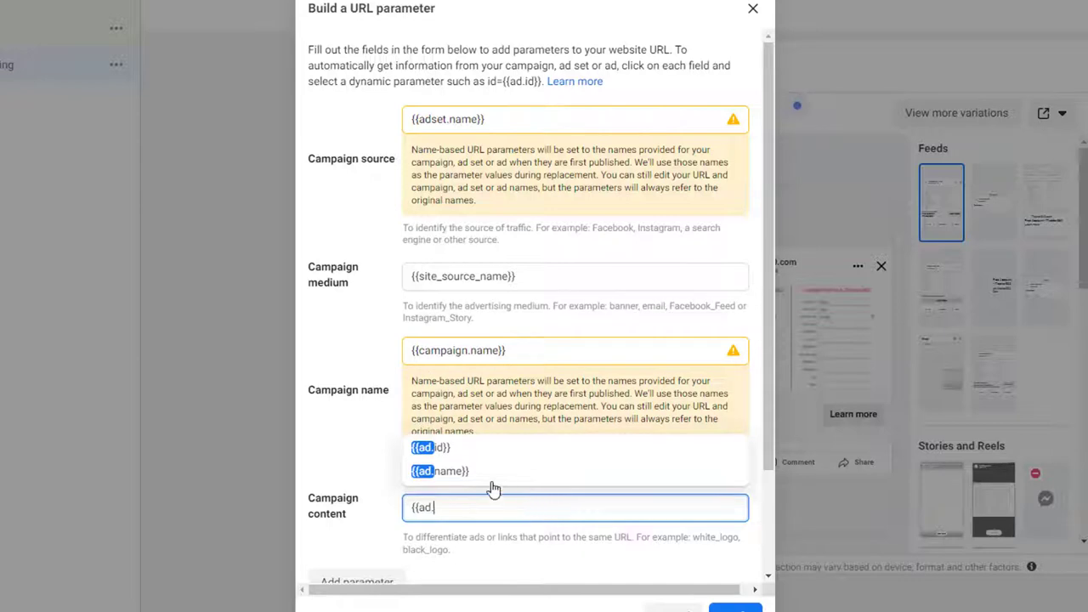
left_click(491, 474)
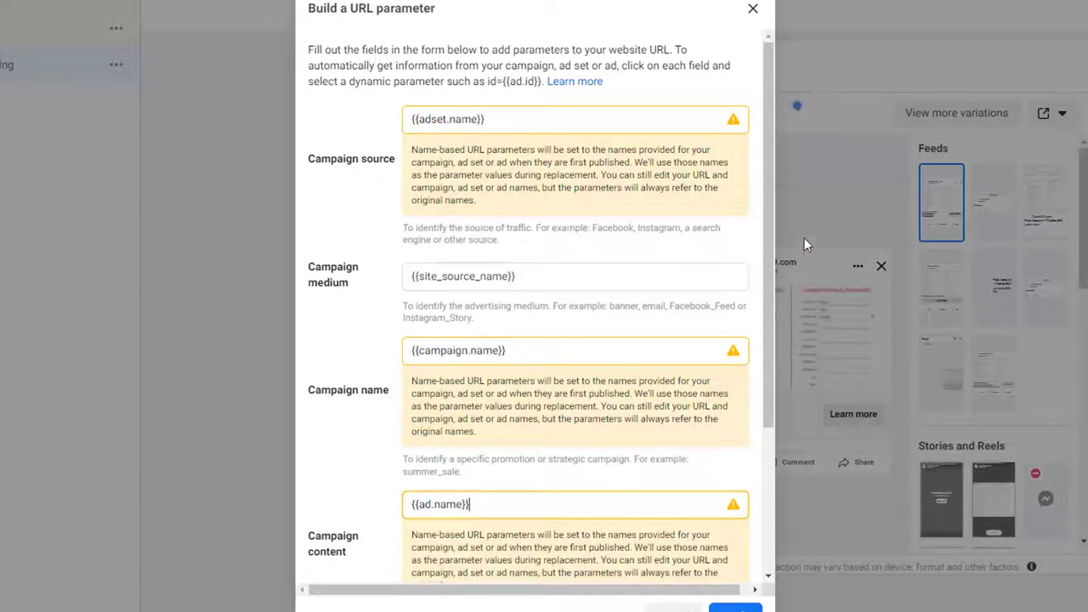
Read the notice about name-based URL parameters under Campaign name and review the remaining fields down to the parameter preview.
left_click_drag(765, 217, 782, 258)
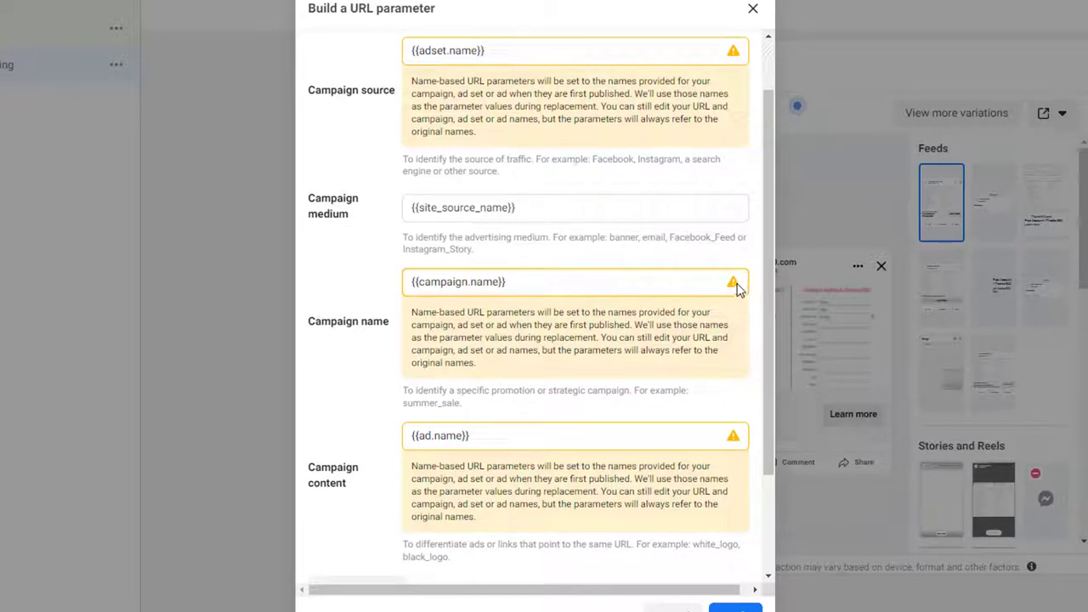
left_click_drag(414, 312, 524, 388)
left_click(435, 323)
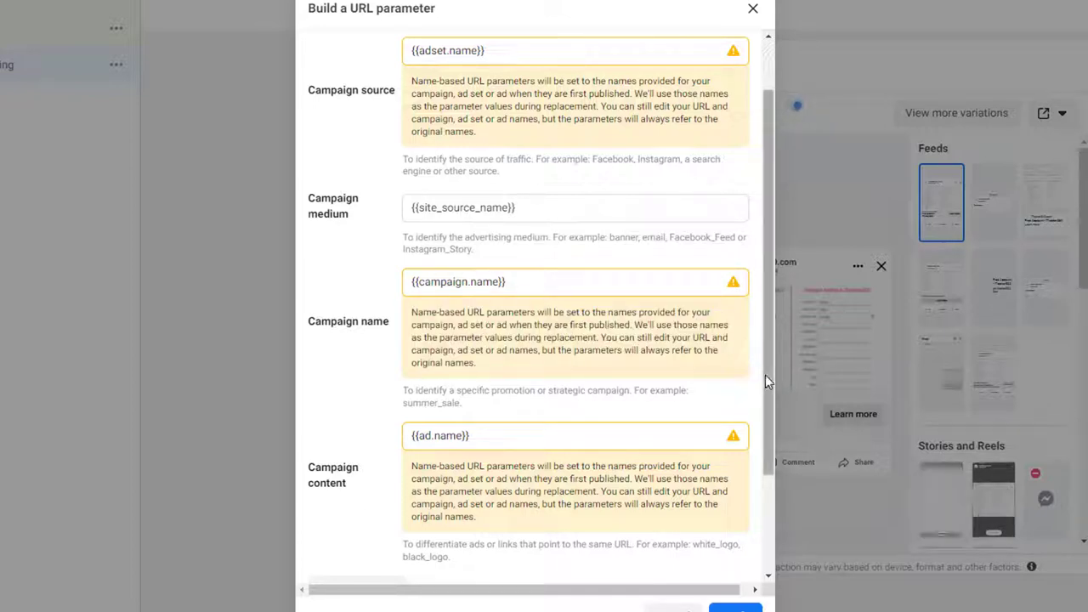
left_click_drag(764, 375, 766, 425)
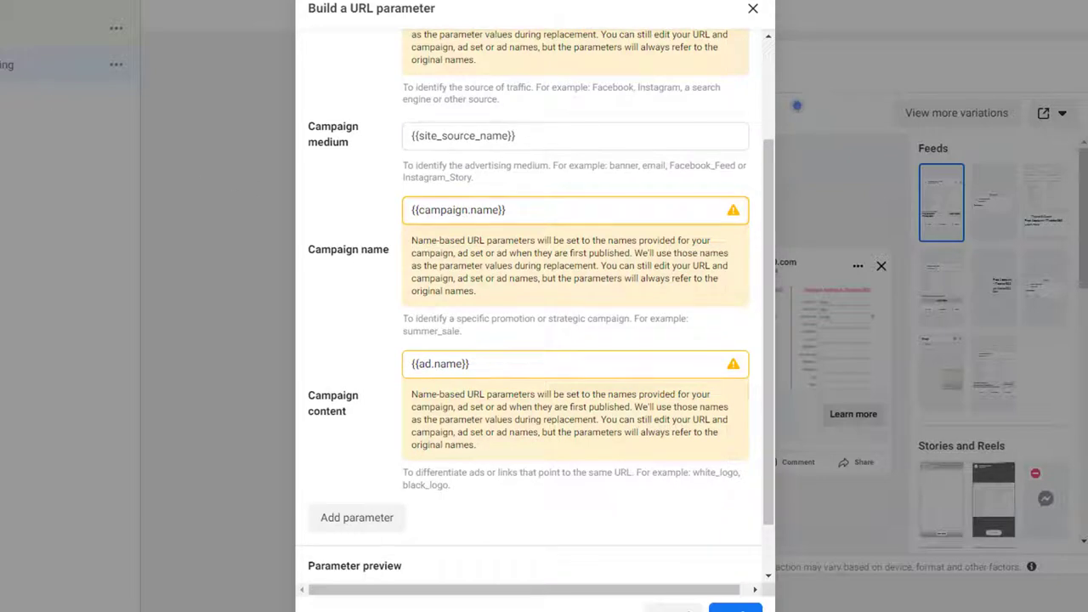
Review the parameter preview, apply the built parameters to the ad, and check the resulting string under URL parameters in Tracking.
left_click_drag(772, 309, 773, 369)
left_click_drag(551, 567, 304, 538)
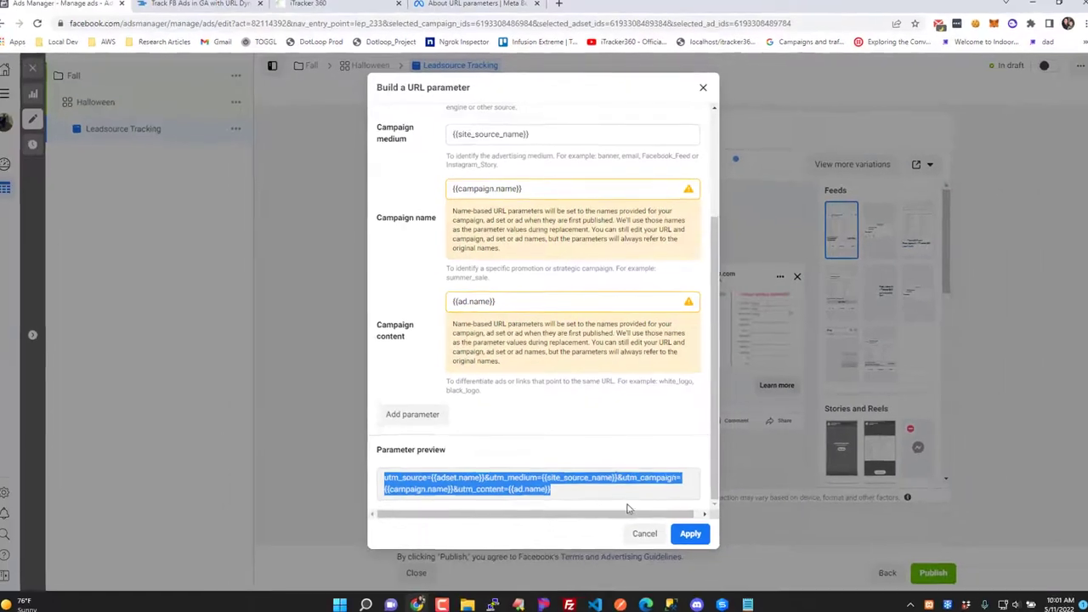
left_click(532, 486)
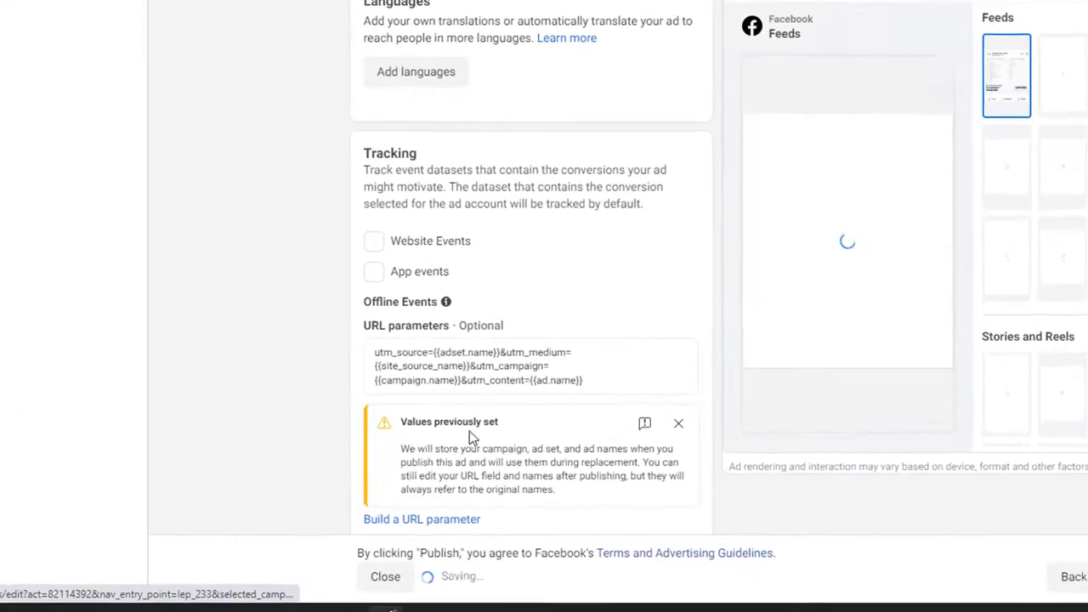
left_click_drag(415, 398, 624, 436)
left_click(265, 346)
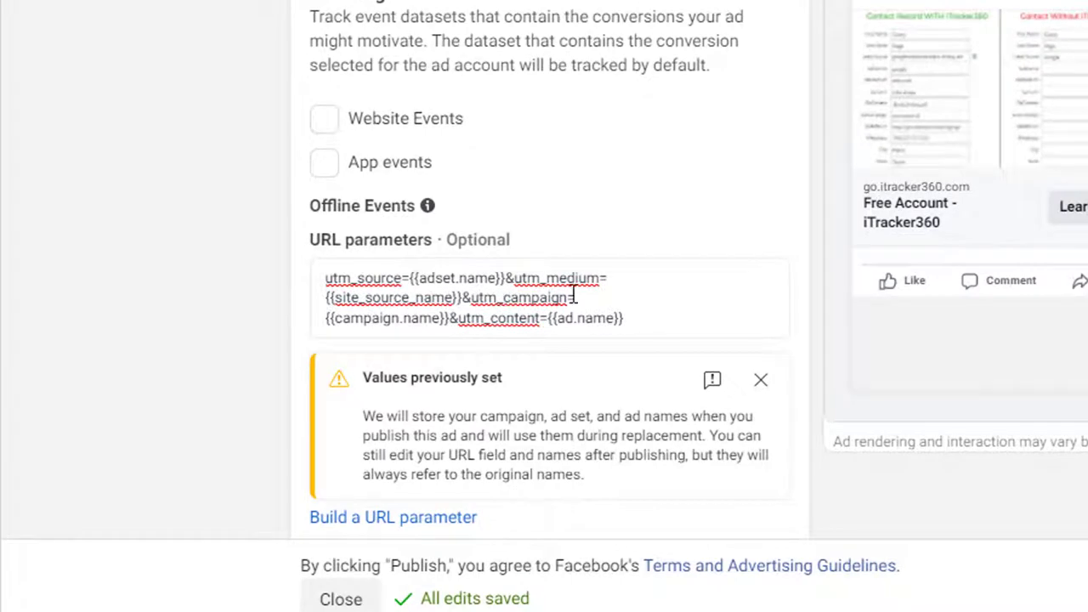
left_click_drag(409, 278, 643, 314)
left_click(216, 224)
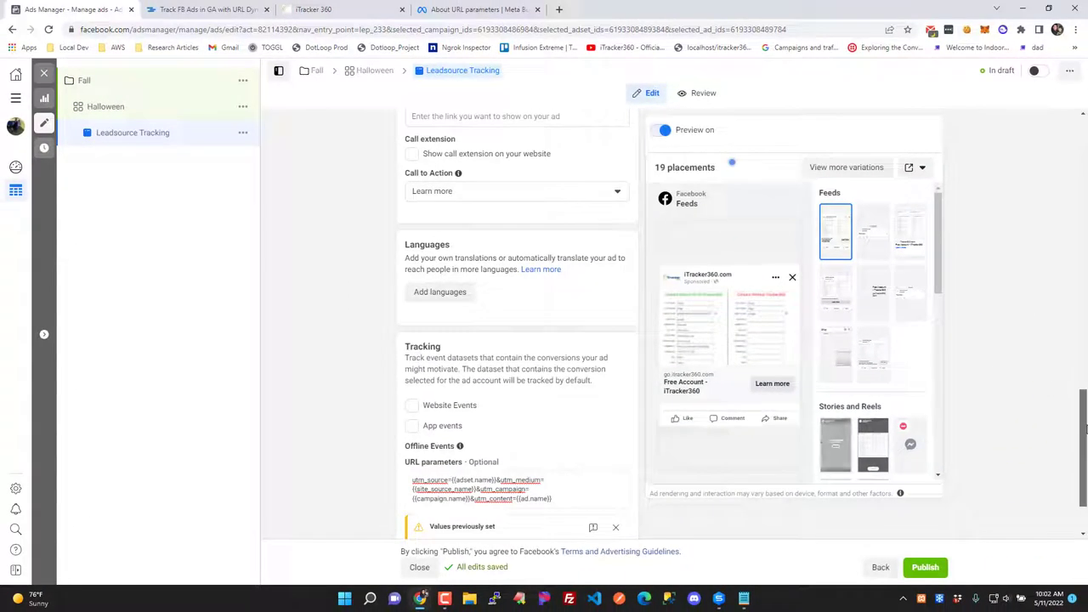
Go from the Leadsource Tracking ad to the Fall campaign and close the editor to return to the campaign list.
left_click_drag(1084, 429, 1083, 126)
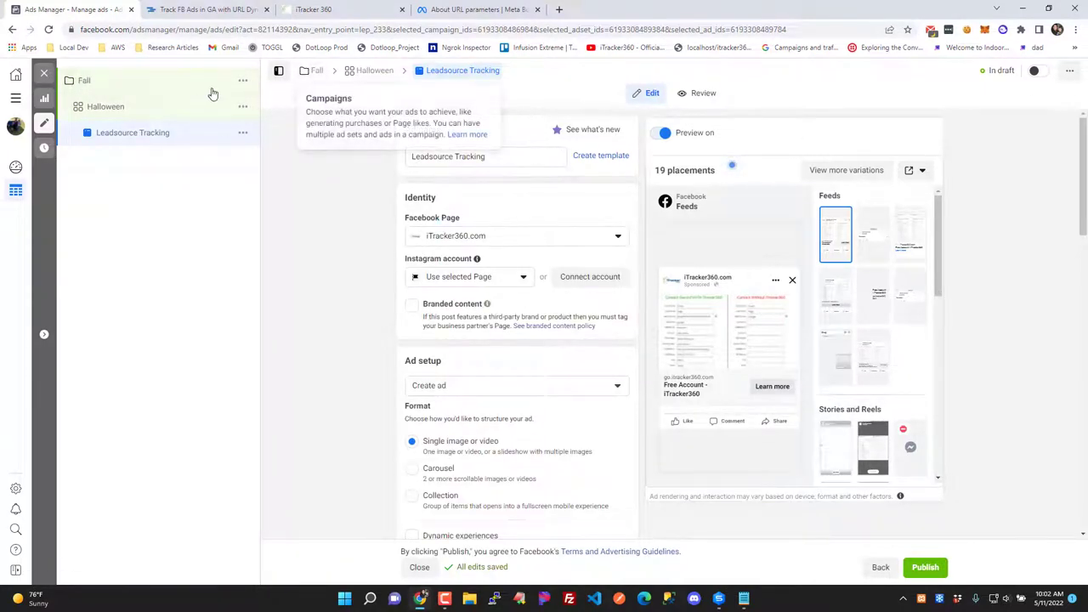
left_click(317, 72)
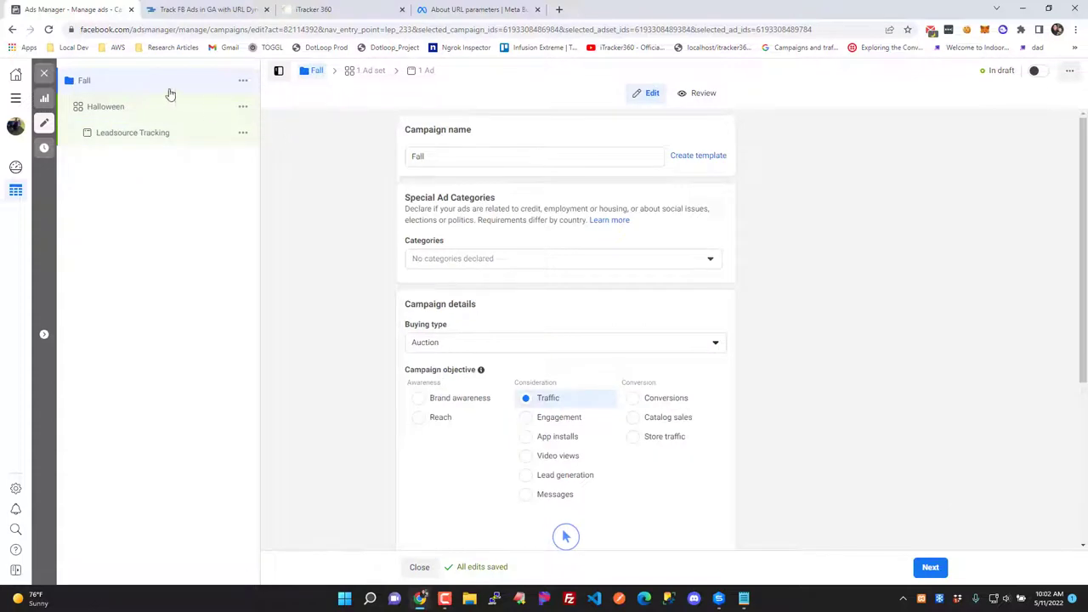
left_click(44, 73)
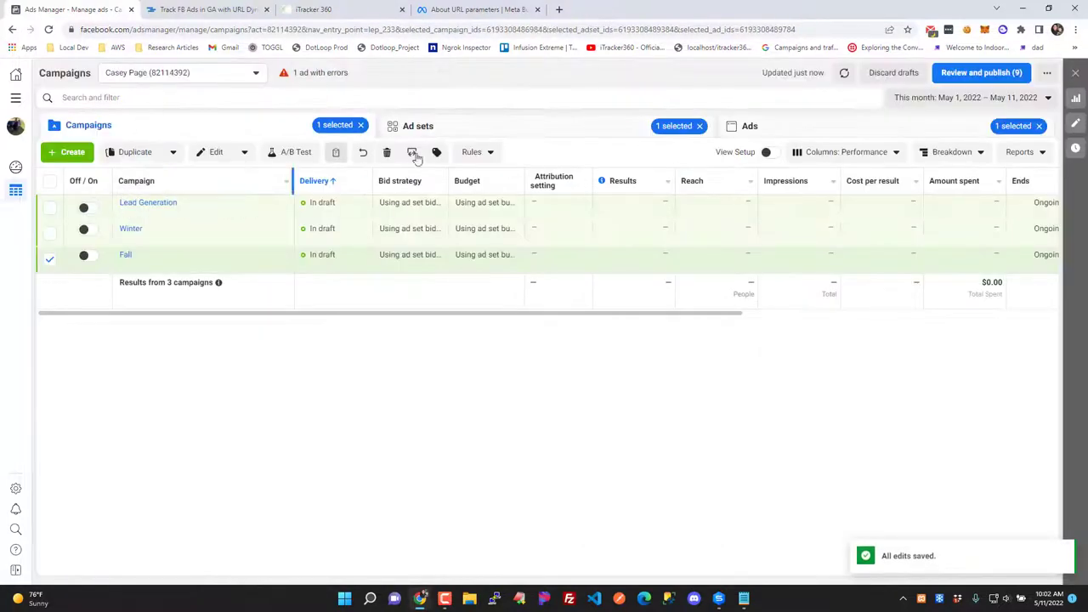
Clear the existing campaign, ad set and ad selections, and open all three ads together for editing.
left_click(360, 125)
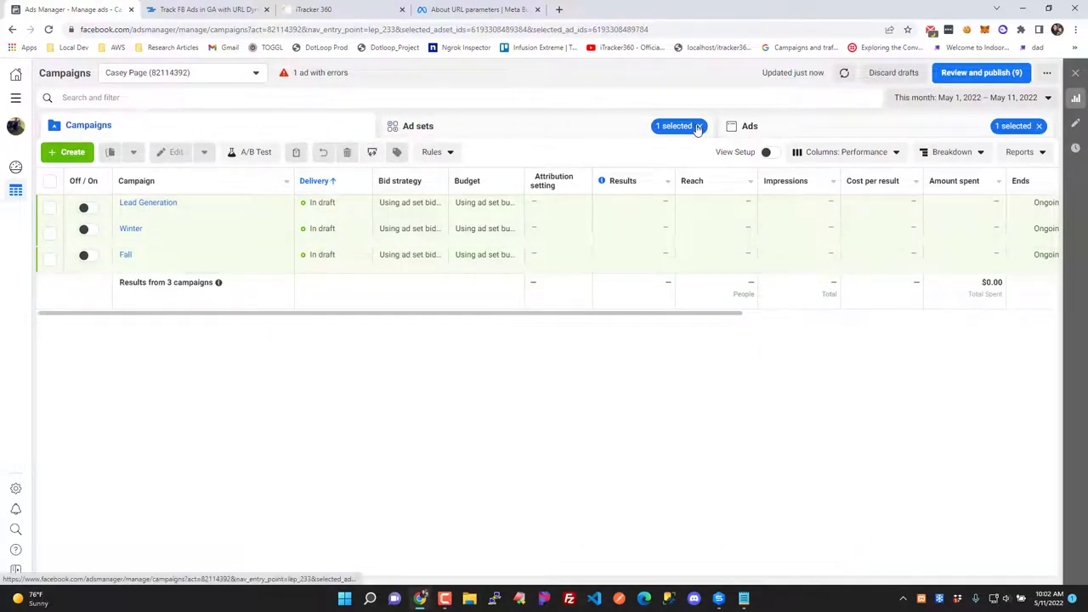
left_click(697, 126)
left_click(699, 128)
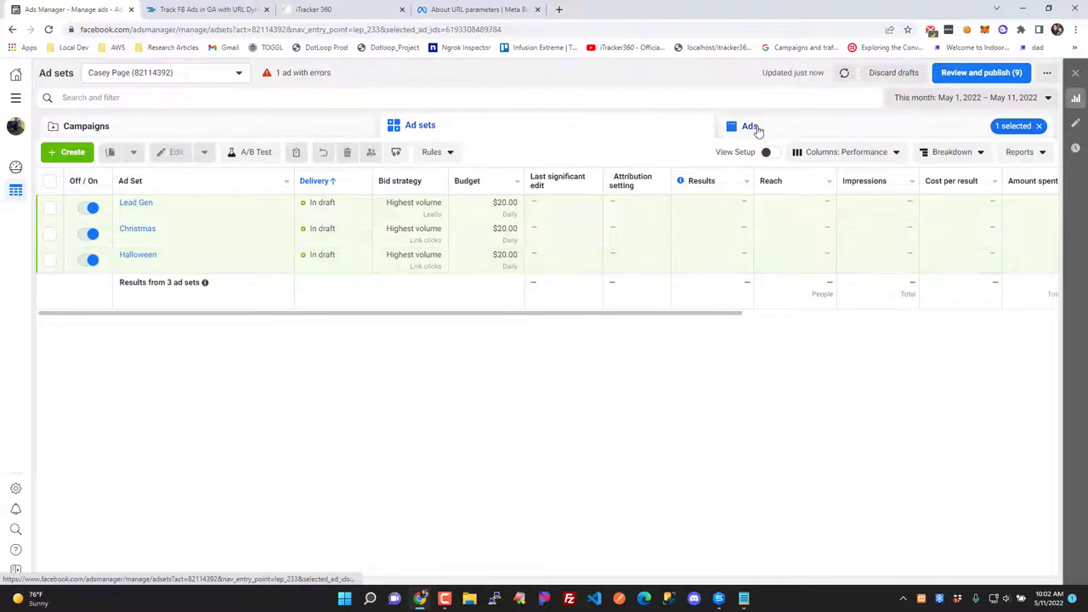
left_click(1007, 127)
left_click(49, 185)
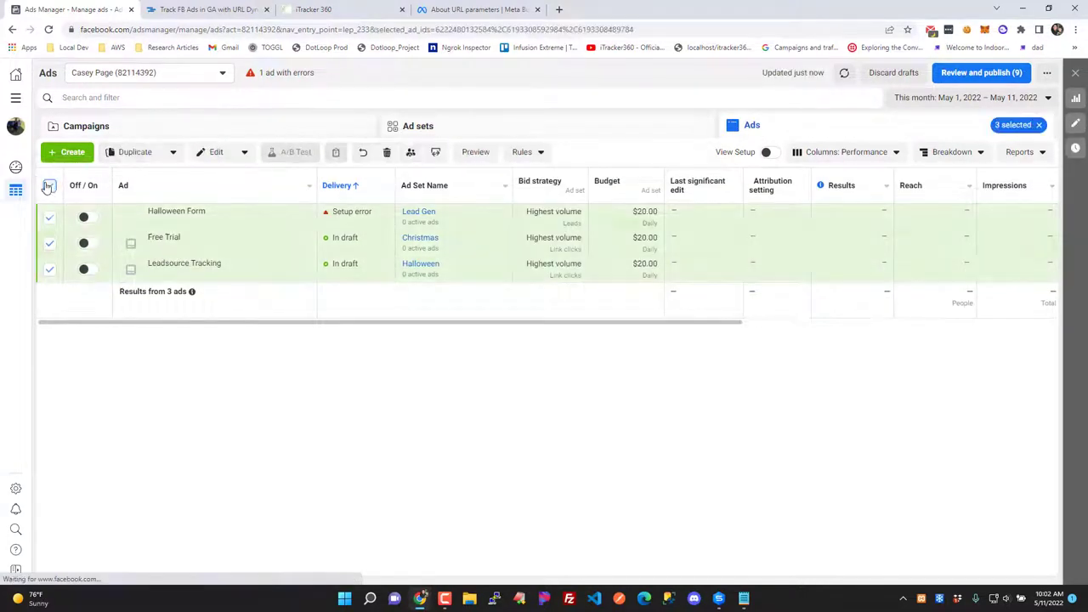
left_click(203, 153)
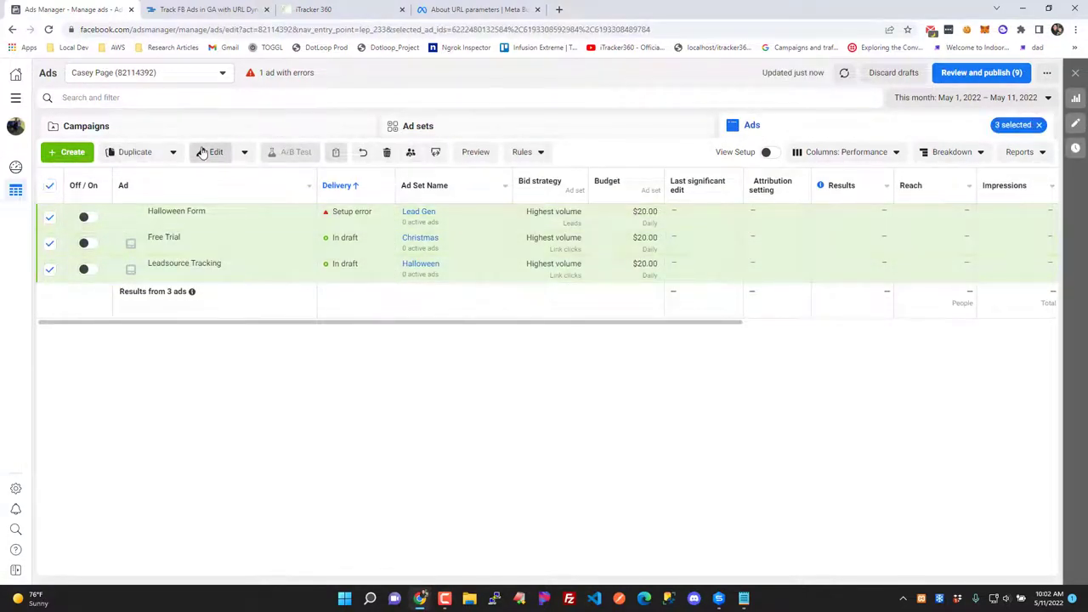
Find URL parameters under Tracking for 3 ads and dismiss the Values previously set notice.
scroll(1085, 280, "down", 1)
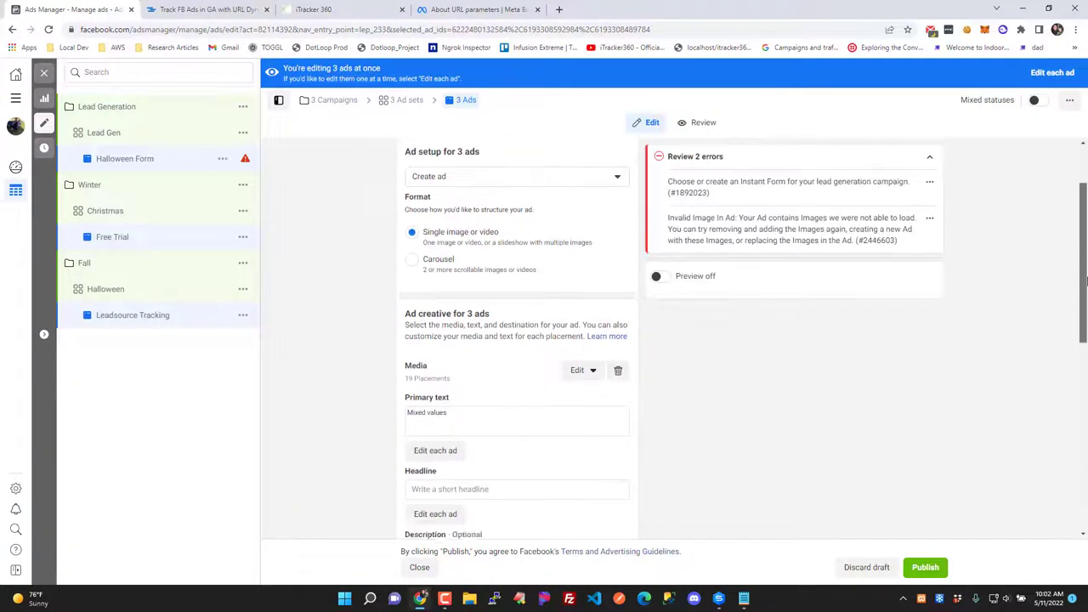
scroll(1085, 281, "down", 6)
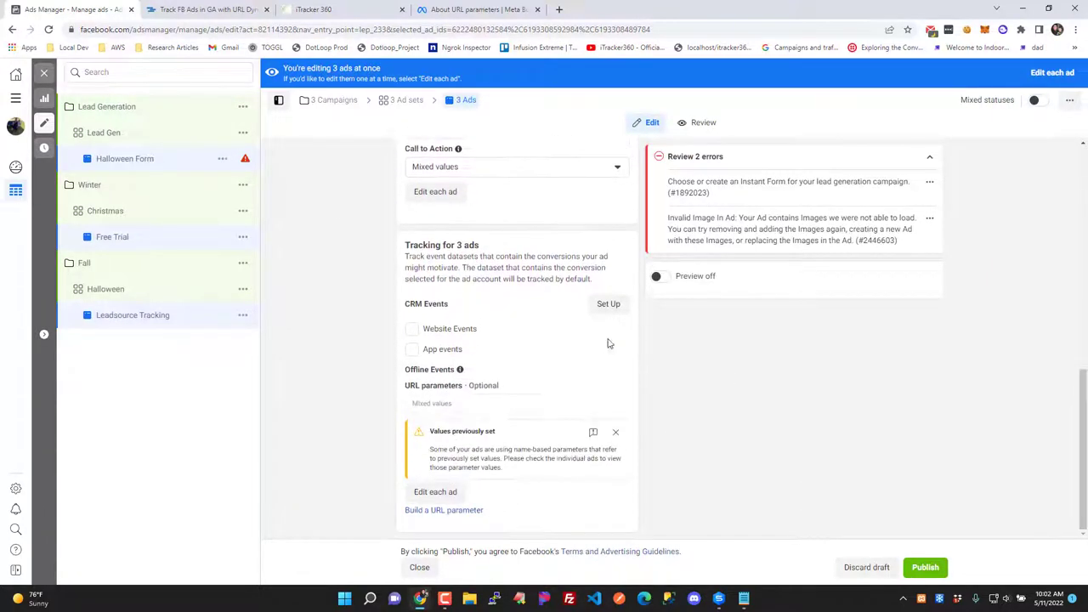
left_click_drag(406, 244, 480, 248)
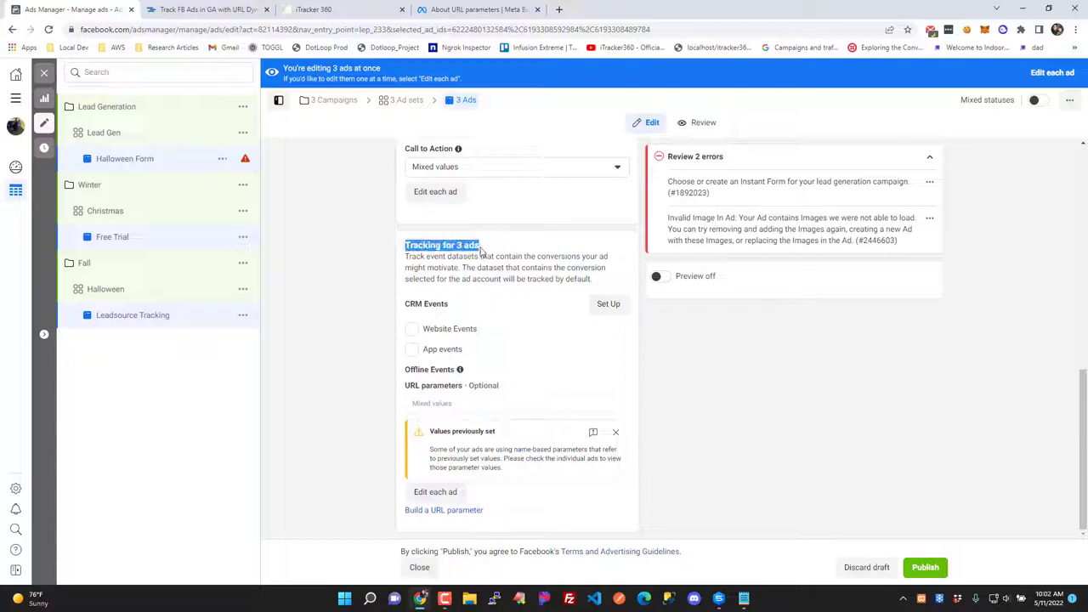
left_click(444, 404)
left_click(615, 432)
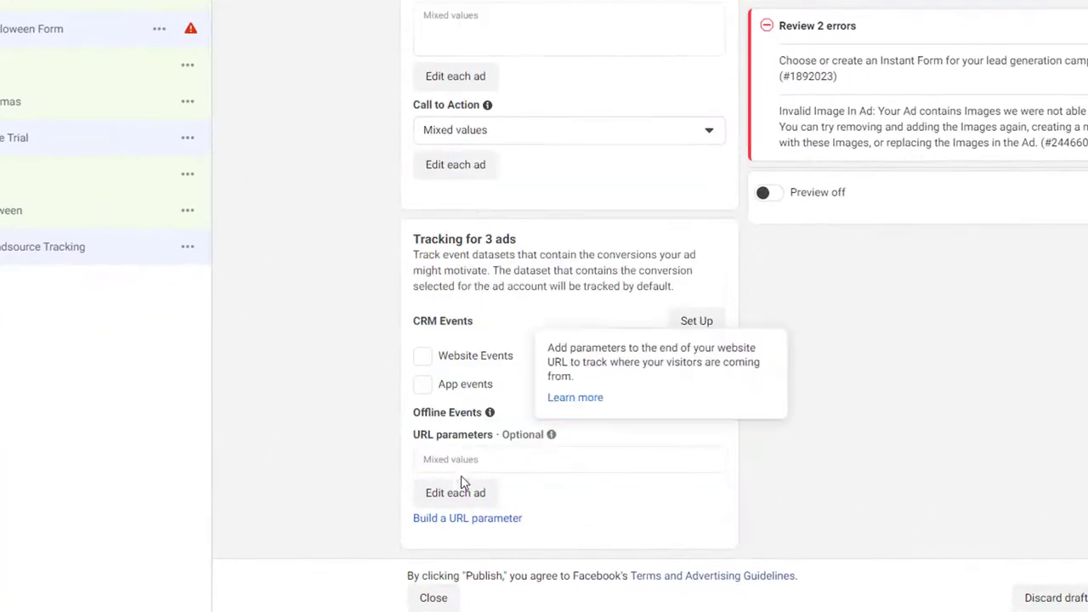
View the URL parameter builder for the three ads and close it without applying any parameters.
left_click(481, 518)
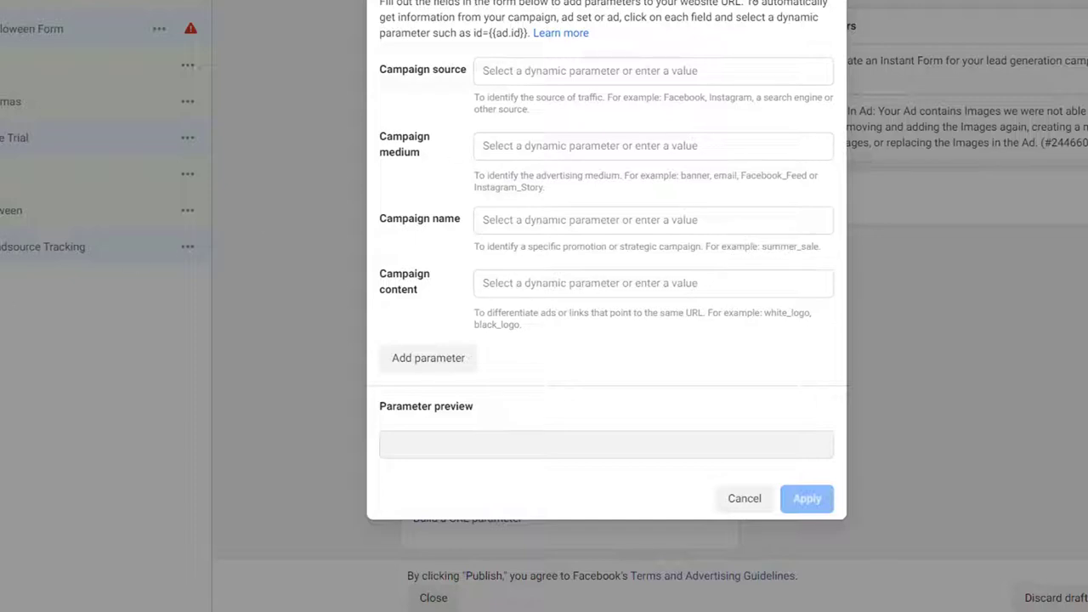
key("Escape")
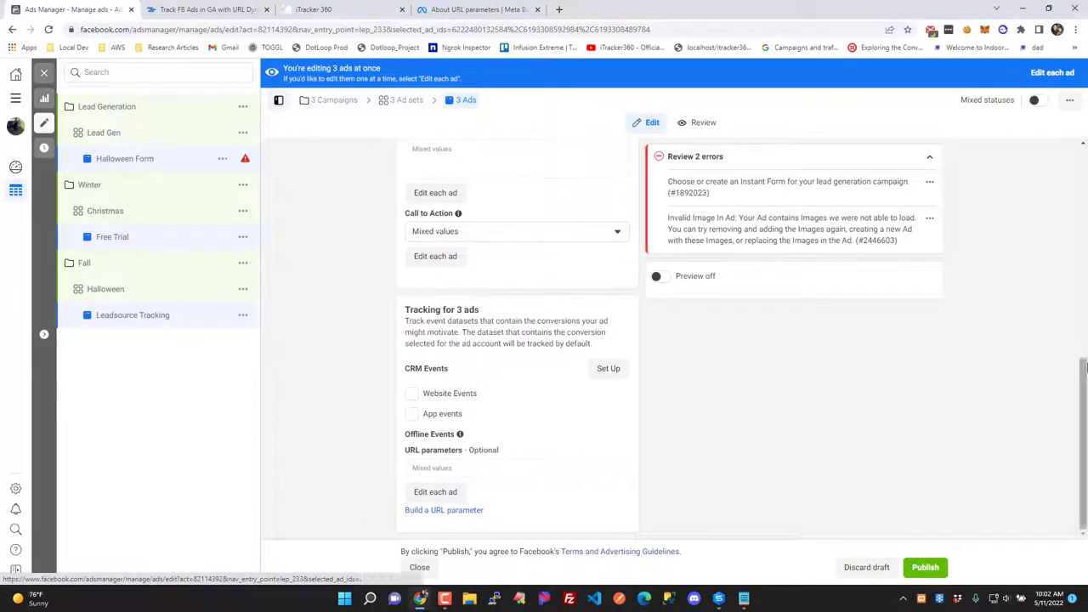
left_click_drag(1083, 365, 1084, 158)
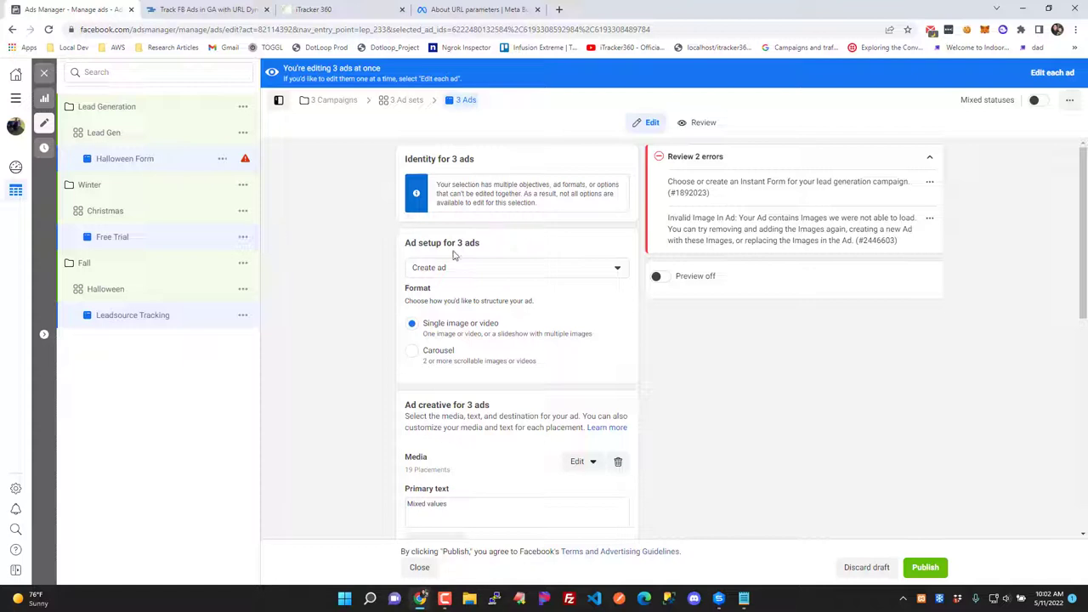
Switch to the iTracker360 URL Builder and copy the generated destination URL containing the facebook, cpc and summer_special parameters.
left_click(317, 10)
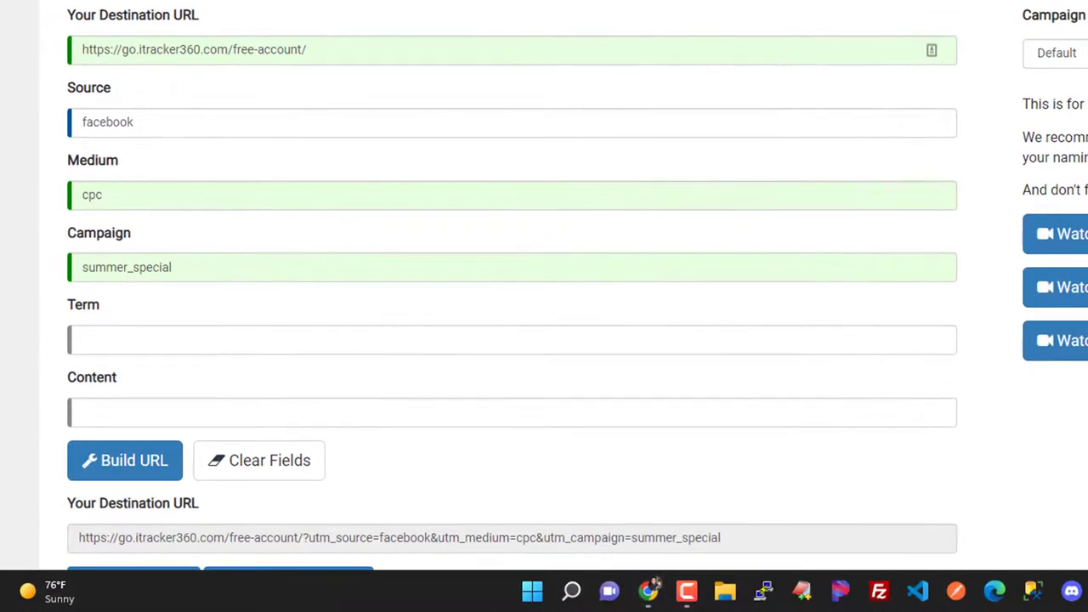
left_click_drag(330, 52, 11, 44)
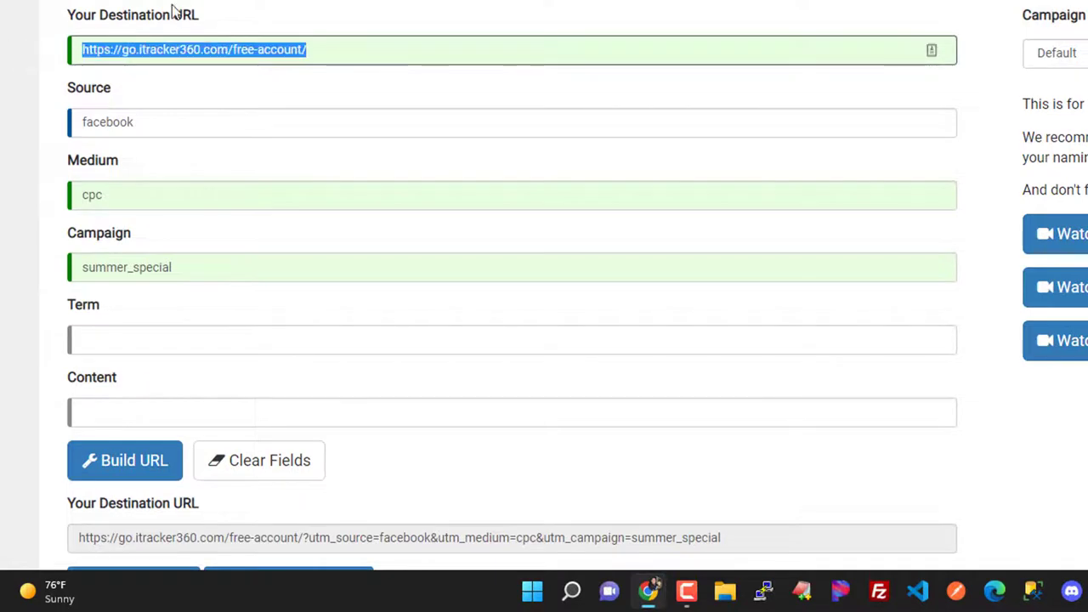
scroll(509, 306, "down", 2)
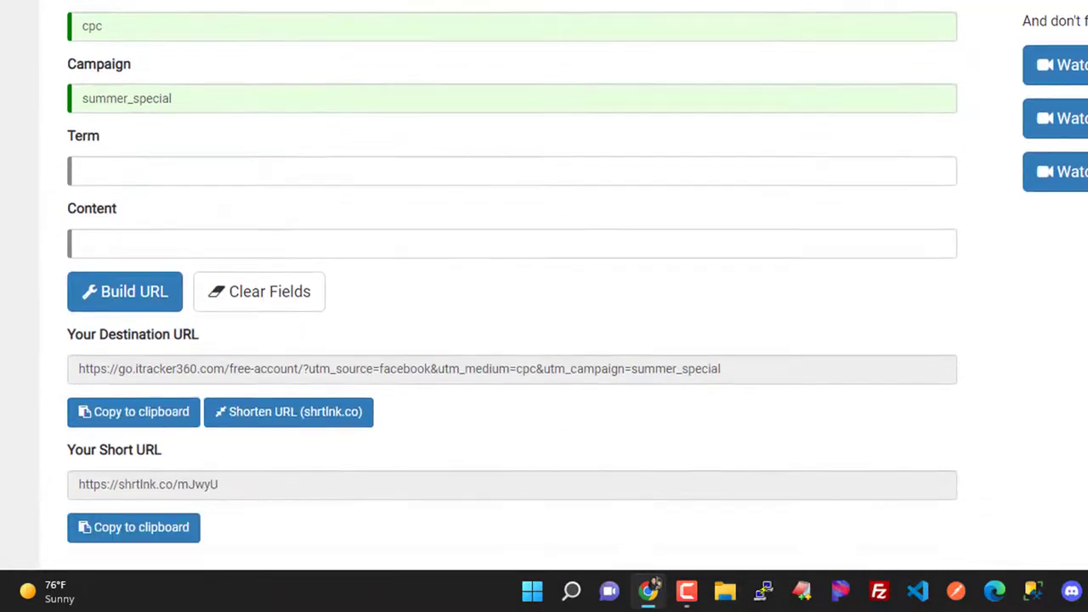
scroll(382, 79, "up", 2)
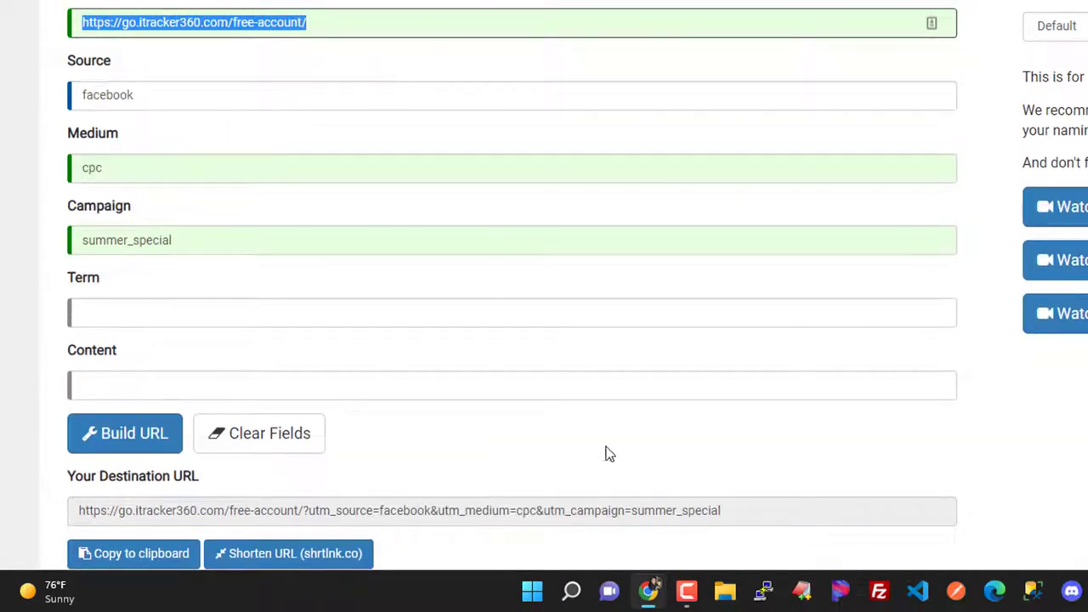
left_click_drag(738, 500, 22, 513)
key("ctrl+c")
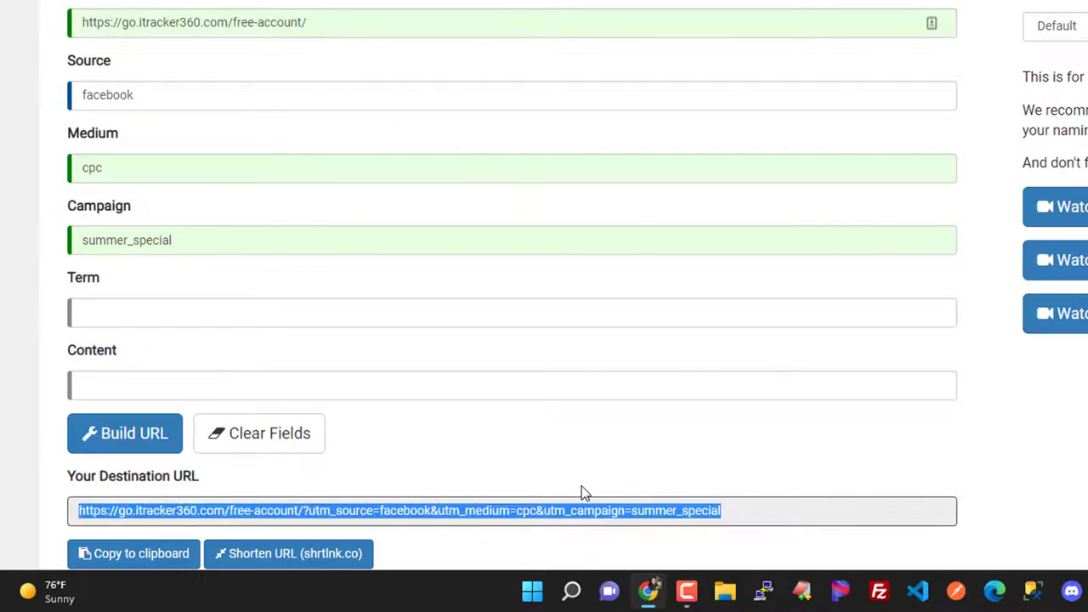
Paste the copied URL into a new Notepad document and compare its base address with the builder's destination URL.
key("super")
type("notep")
key("Return")
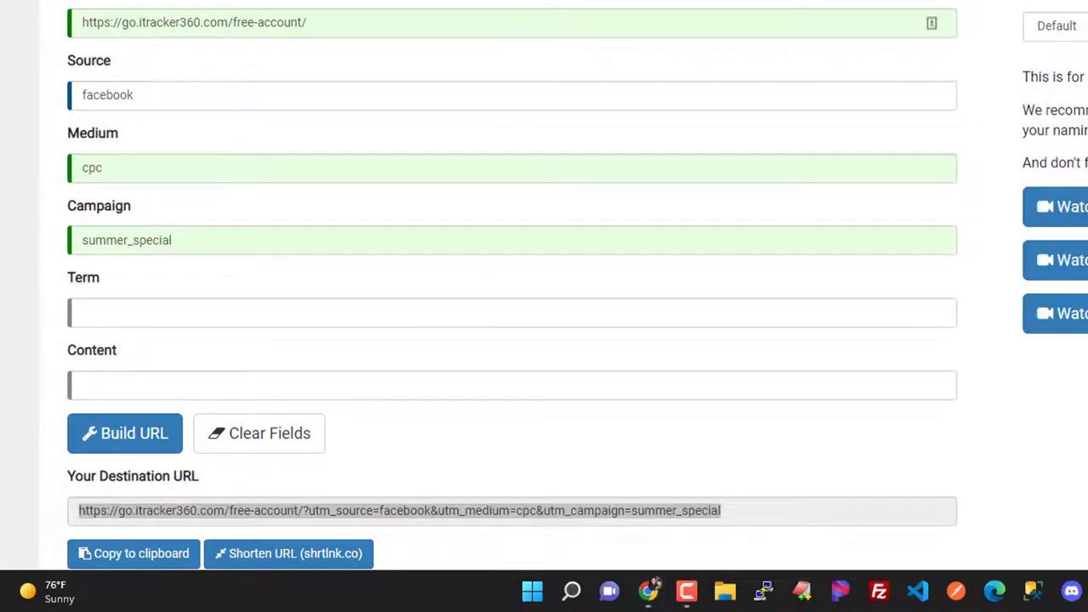
key("ctrl+v")
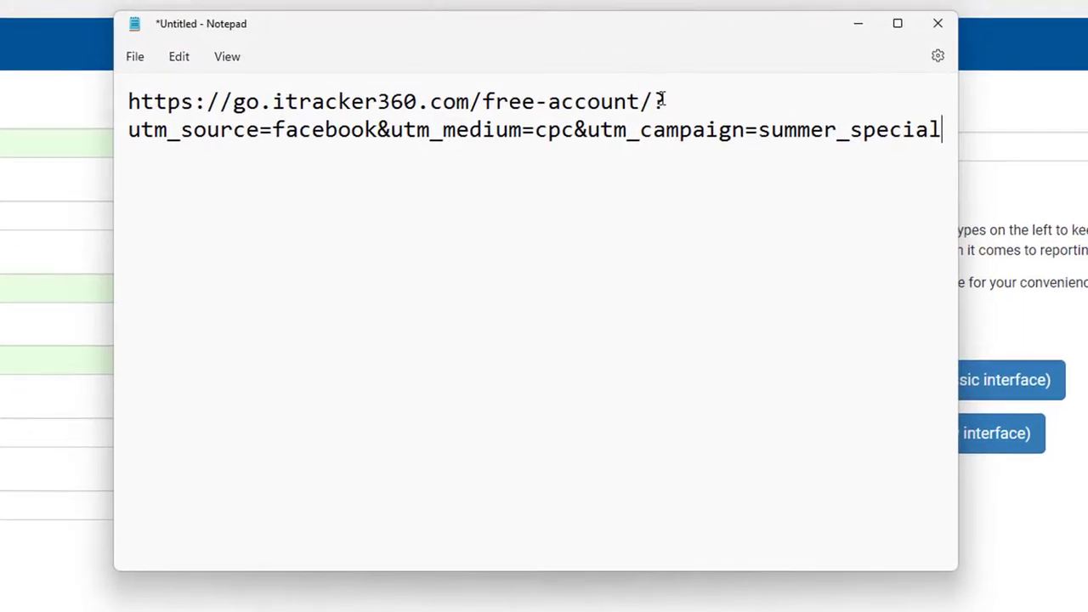
left_click_drag(659, 101, 128, 102)
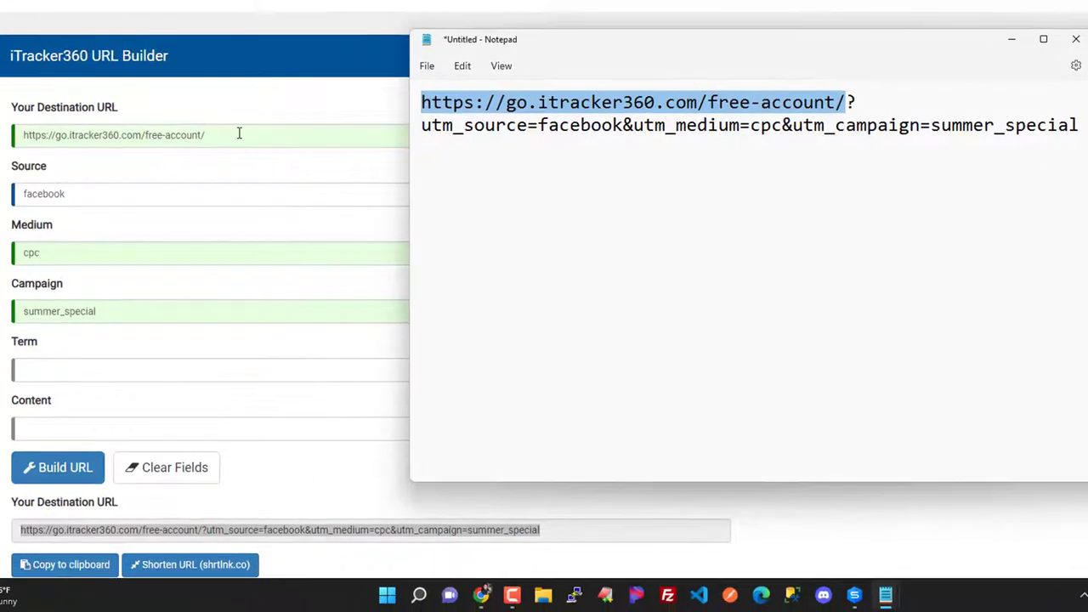
left_click(238, 133)
key("ctrl+a")
key("alt+Tab")
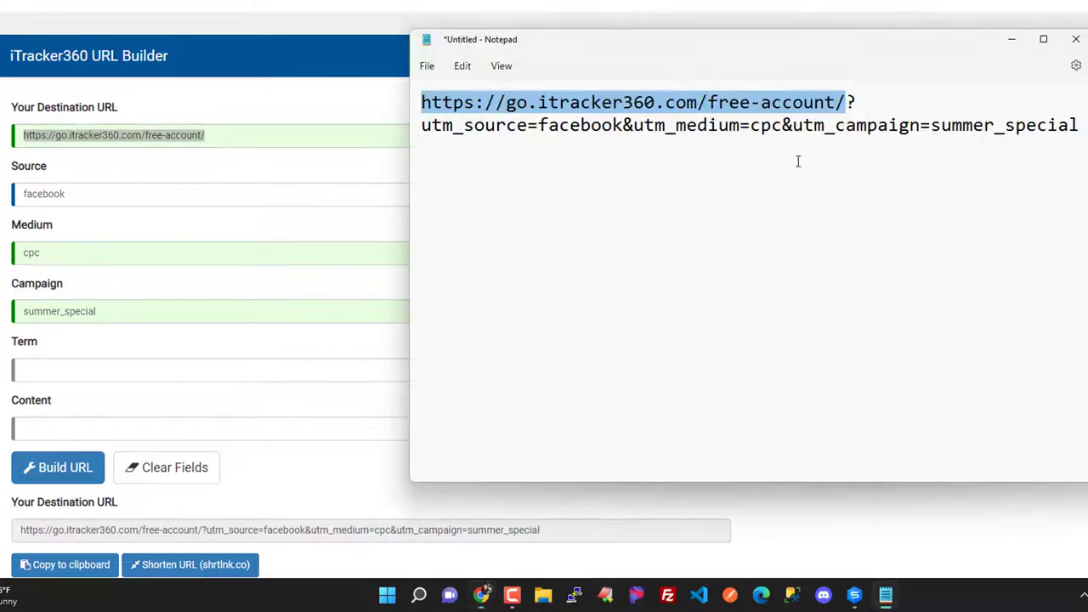
left_click(708, 163)
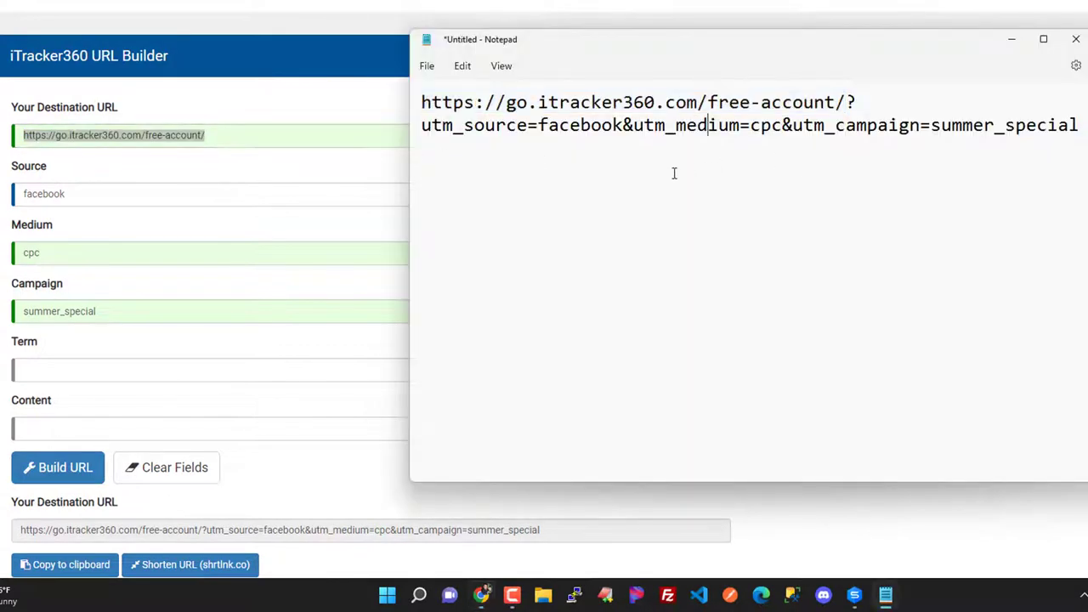
In the URL Builder, set Medium to post, rebuild the URL, and select the UTM parameters in the generated destination URL.
double_click(90, 192)
double_click(59, 253)
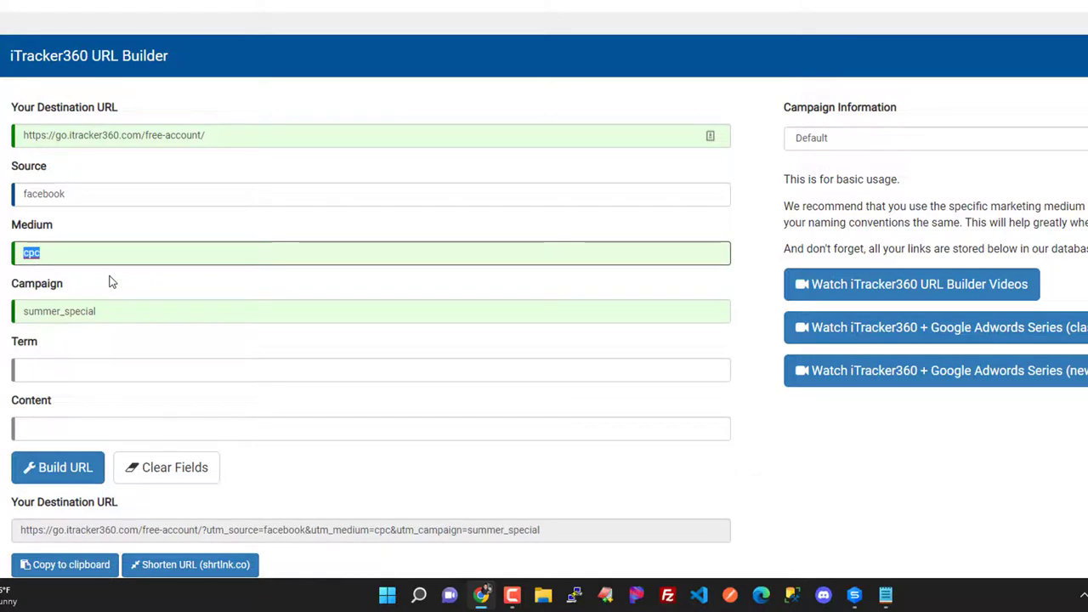
type("post")
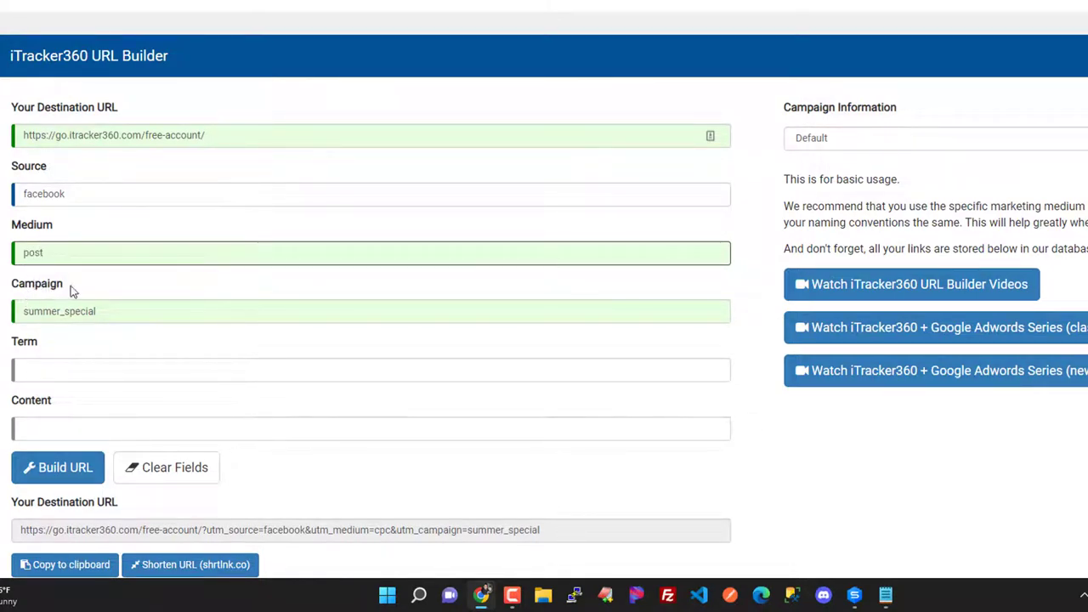
left_click(58, 467)
scroll(58, 466, "down", 1)
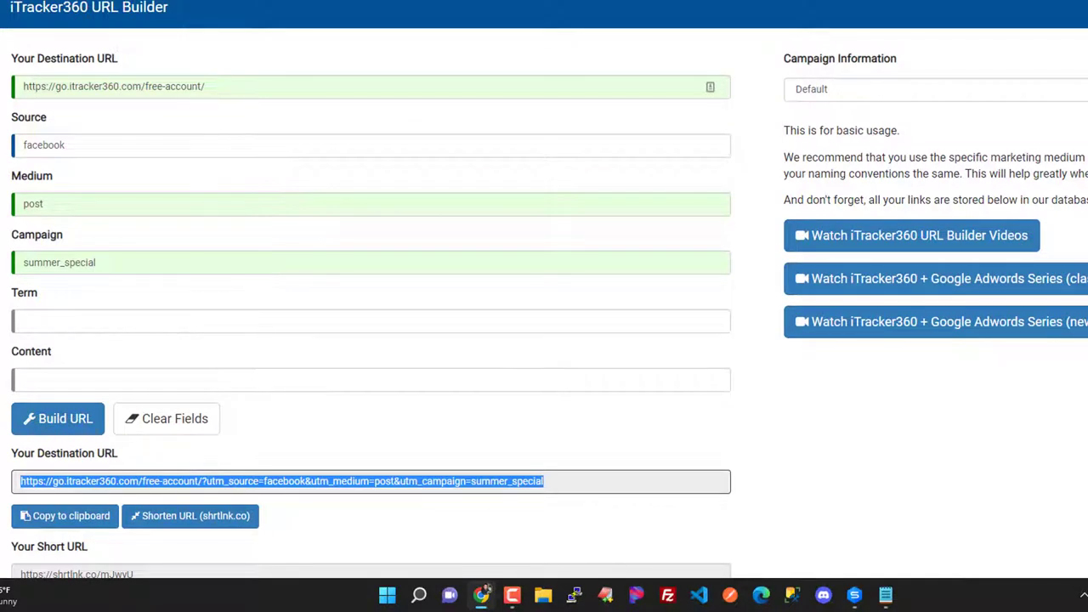
left_click(218, 491)
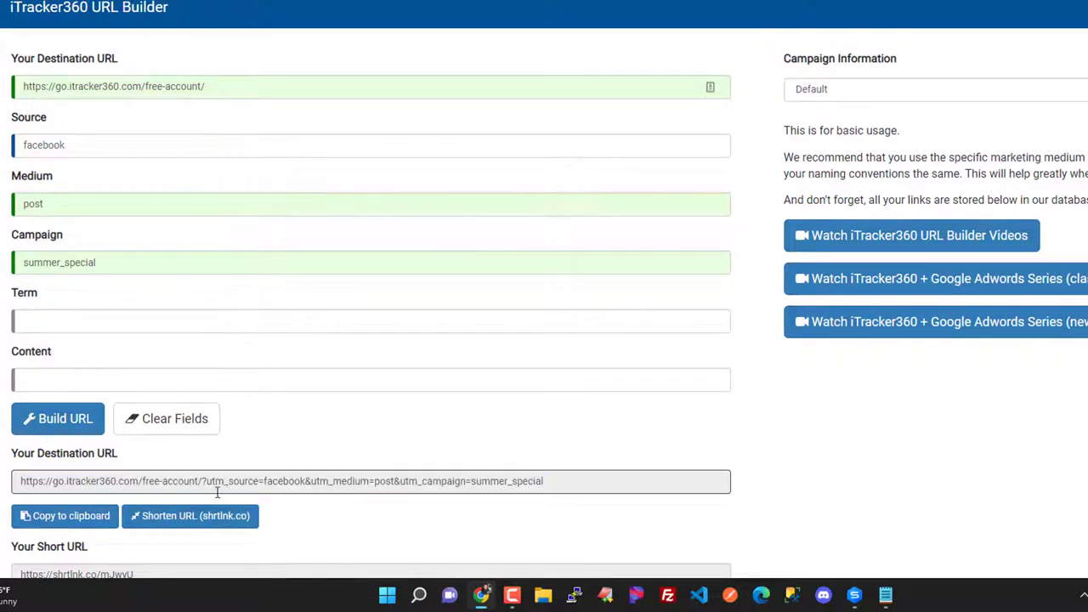
left_click_drag(204, 491, 583, 480)
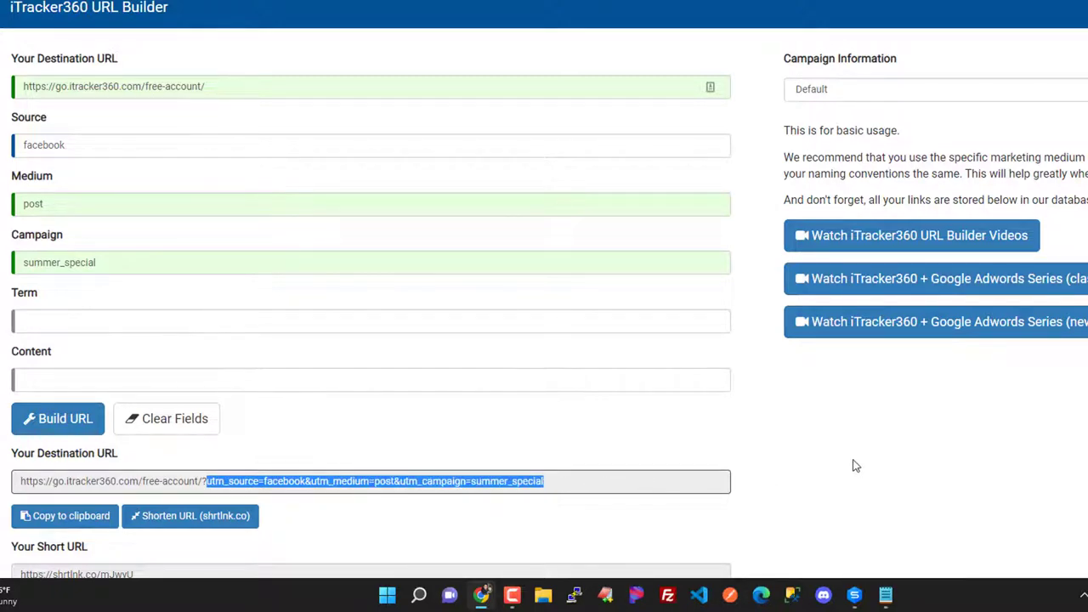
Shorten the generated destination URL with shrtlnk.co and select the resulting short URL.
scroll(858, 461, "down", 3)
left_click(182, 381)
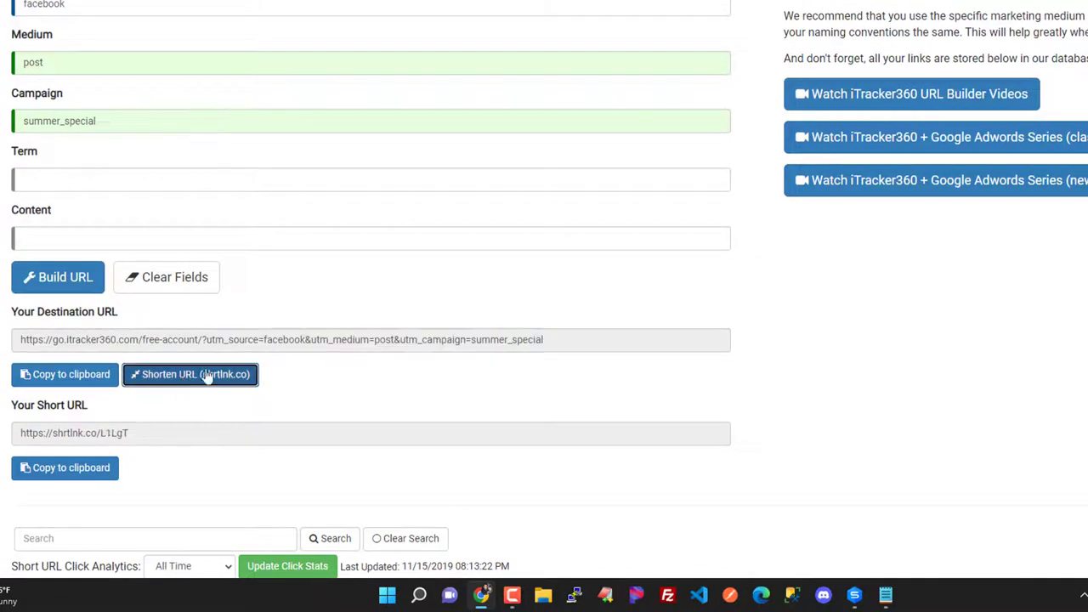
left_click(181, 432)
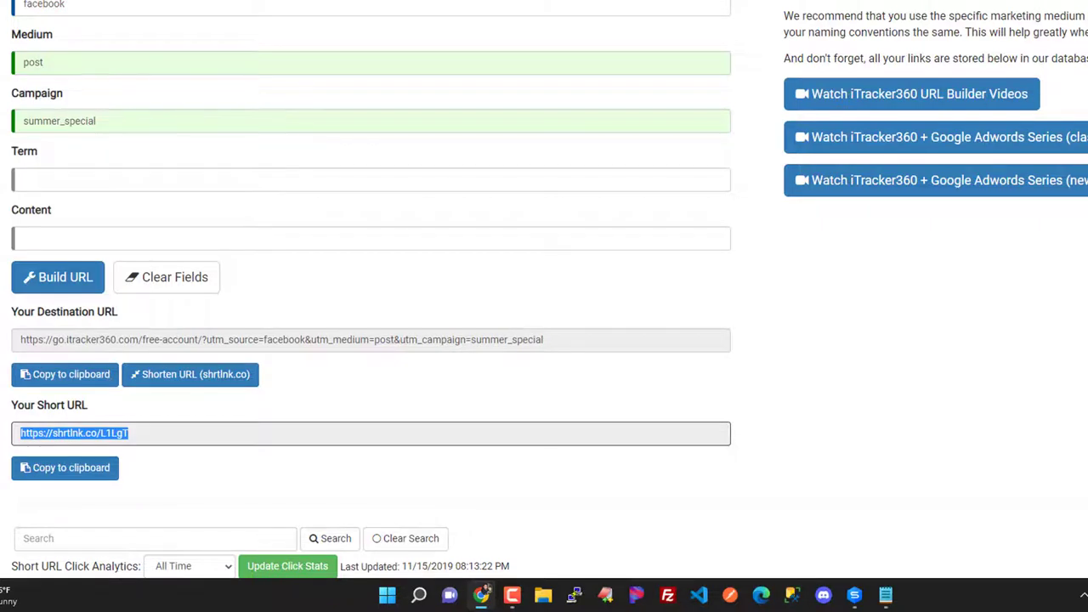
Review the stored short links below the URL Builder and check its destination URL, Source, Medium and Campaign entries.
scroll(499, 317, "down", 4)
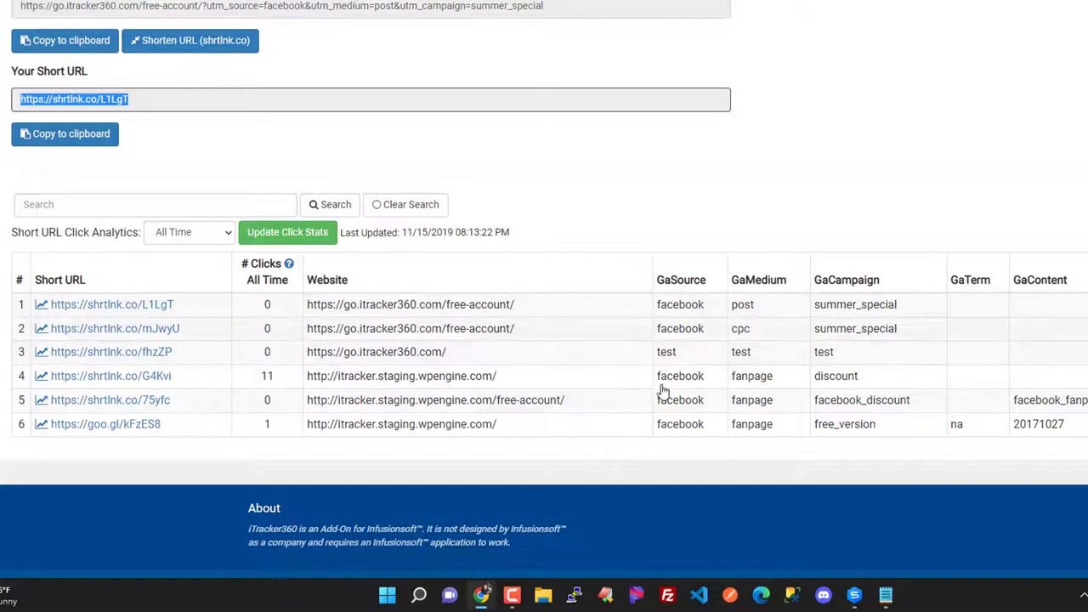
scroll(357, 332, "up", 6)
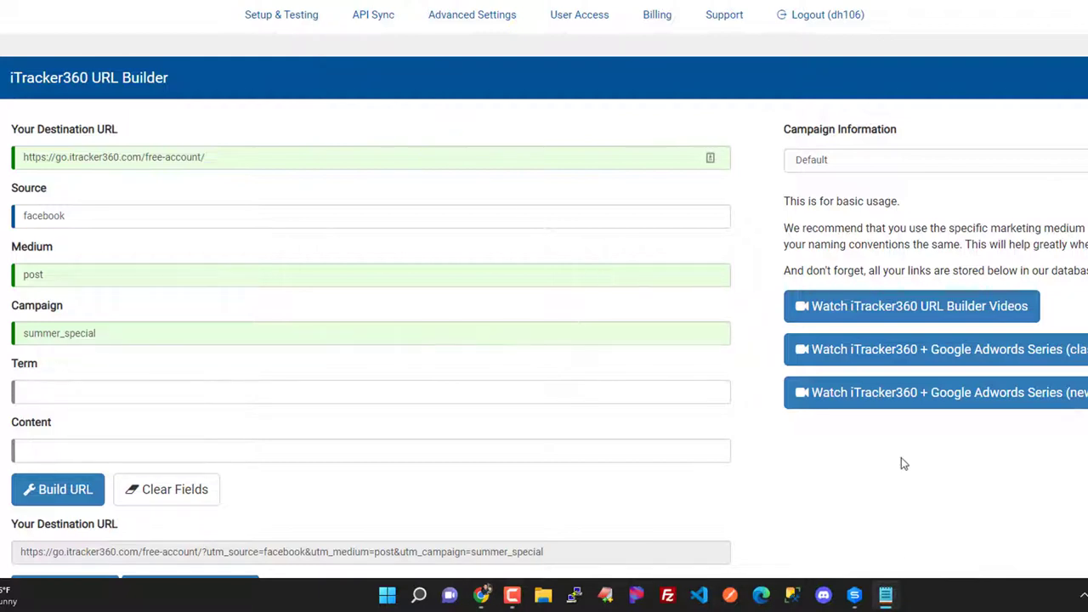
scroll(902, 462, "down", 1)
triple_click(173, 78)
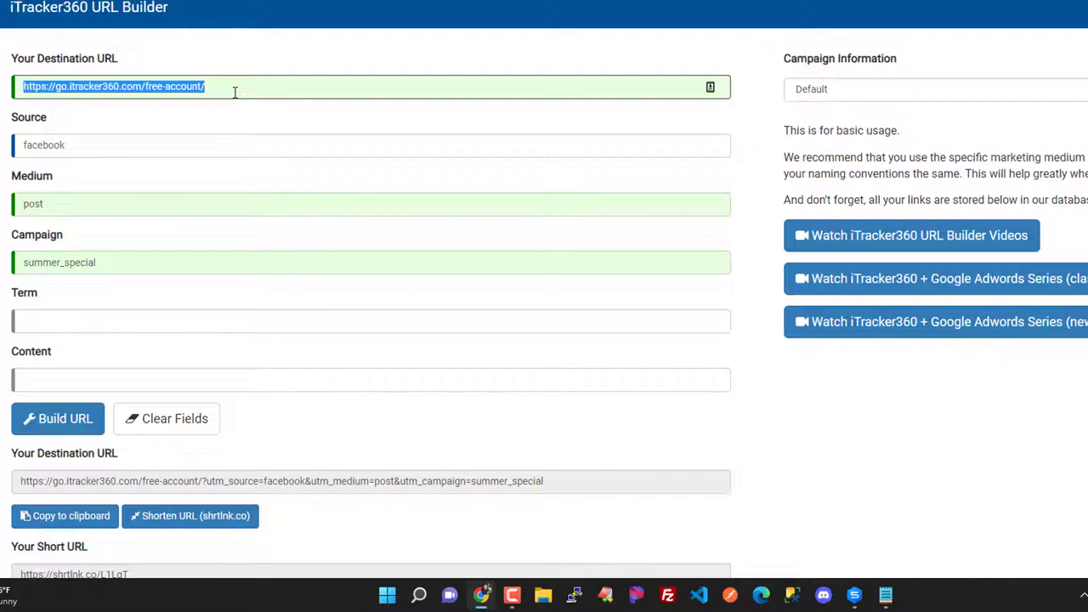
triple_click(97, 146)
triple_click(25, 210)
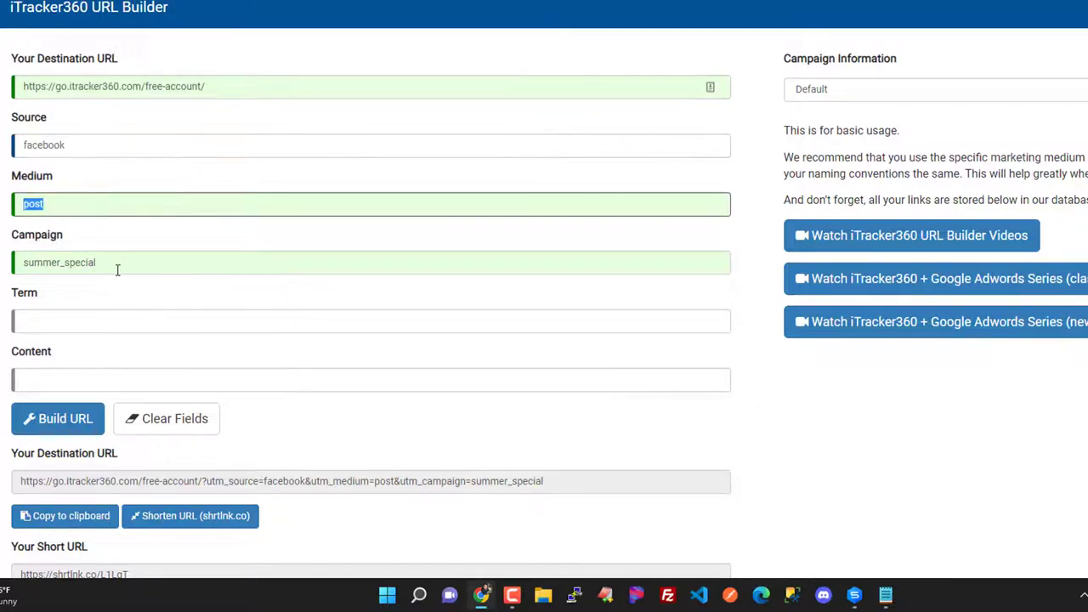
triple_click(117, 271)
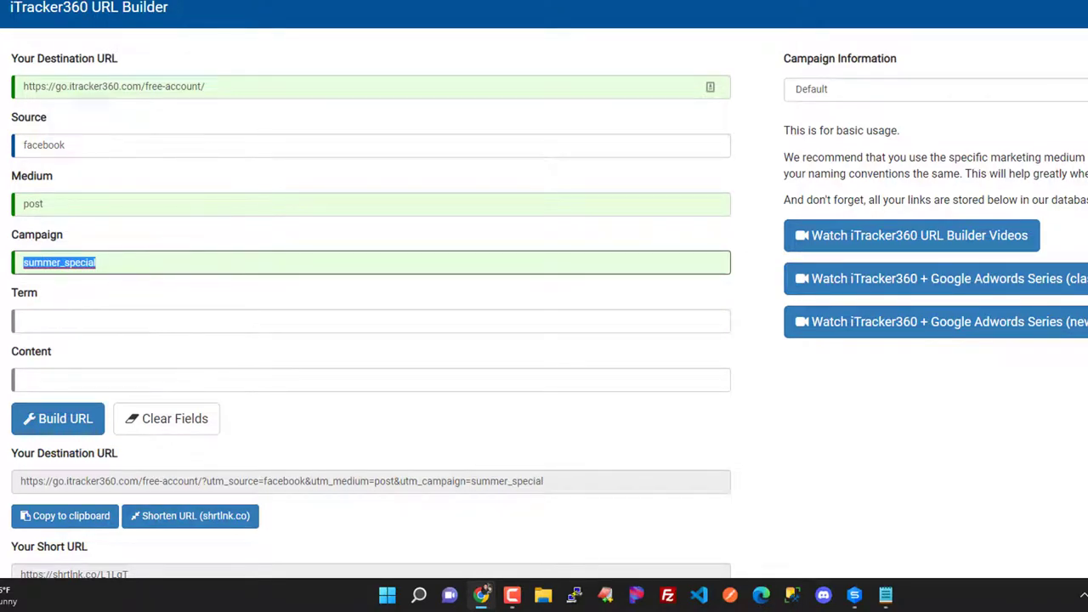
triple_click(49, 148)
triple_click(74, 207)
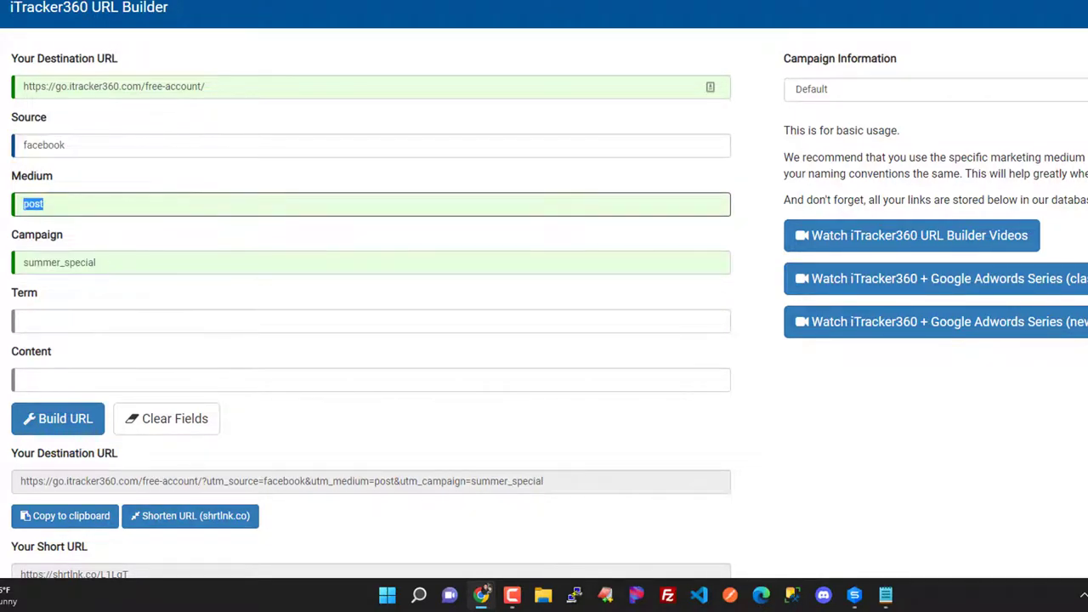
Switch to the Facebook Ads Manager draft and examine the URL parameters in the tracking section for the three ads.
key("ctrl+Tab")
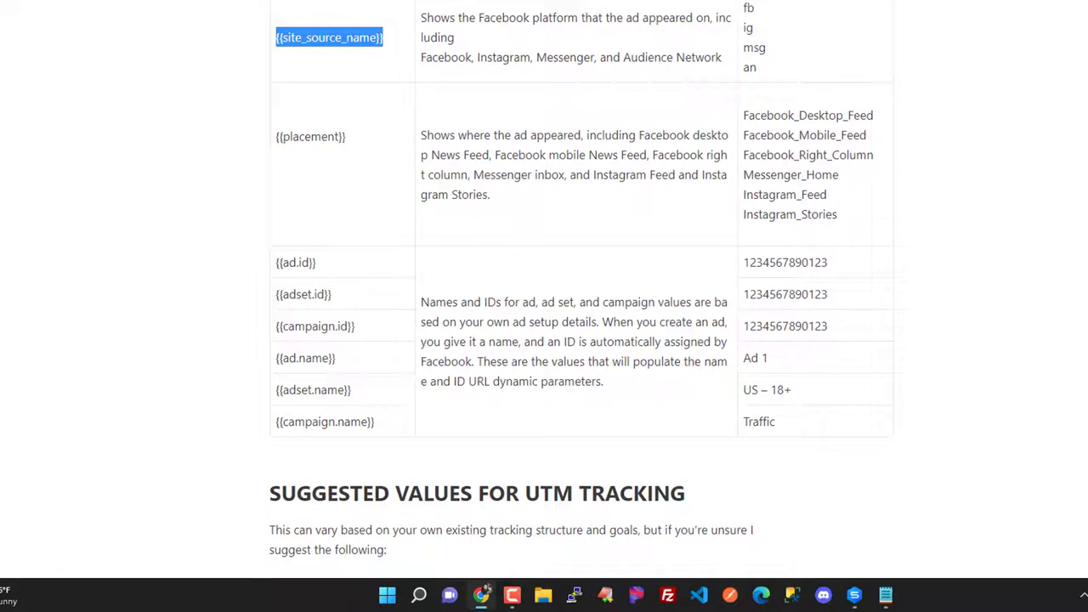
key("ctrl+Tab")
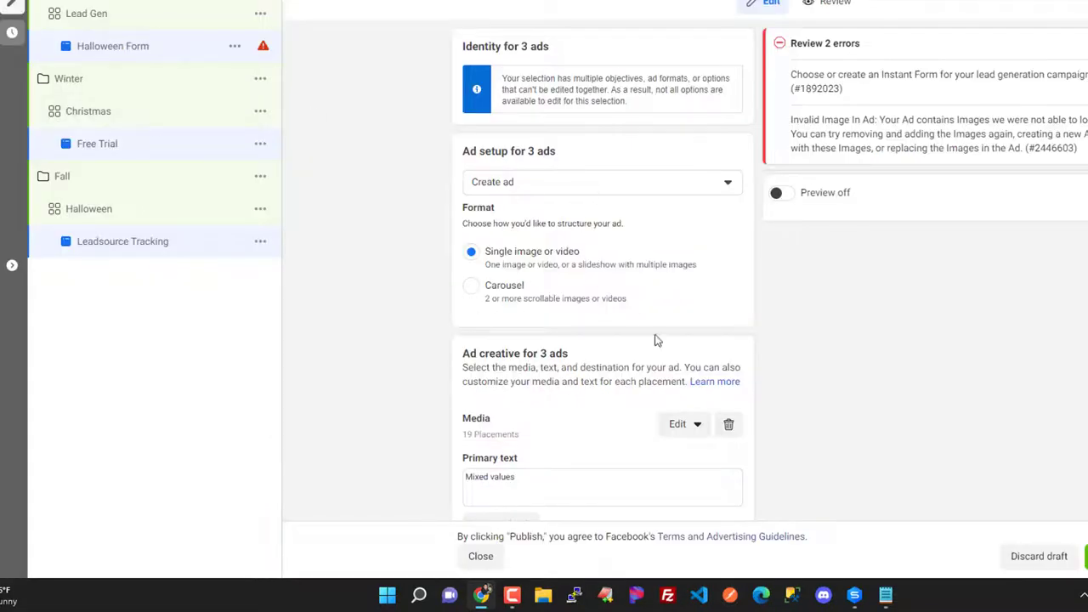
scroll(540, 386, "down", 8)
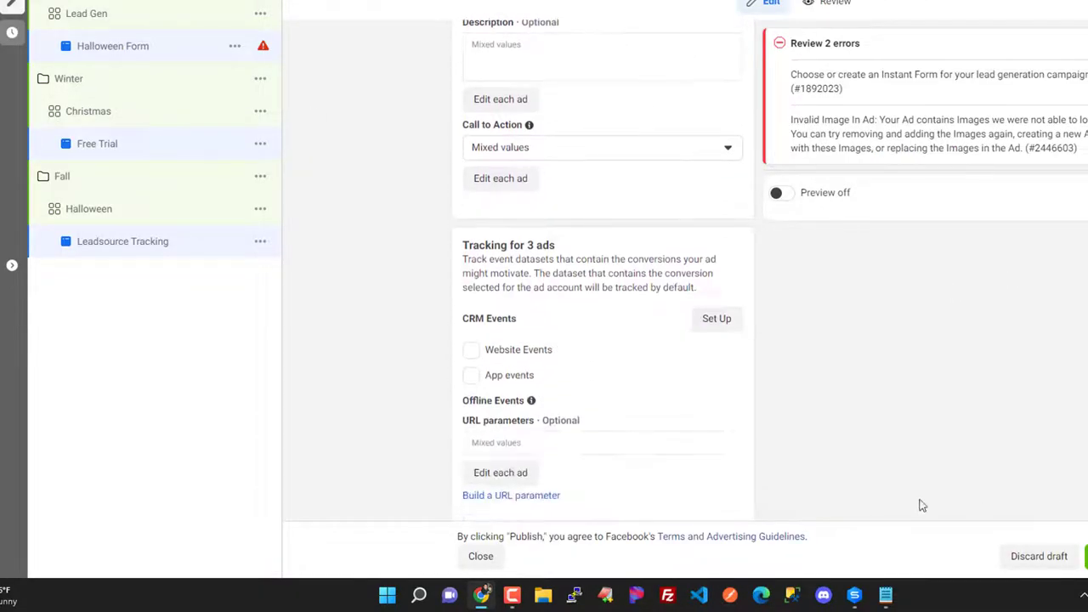